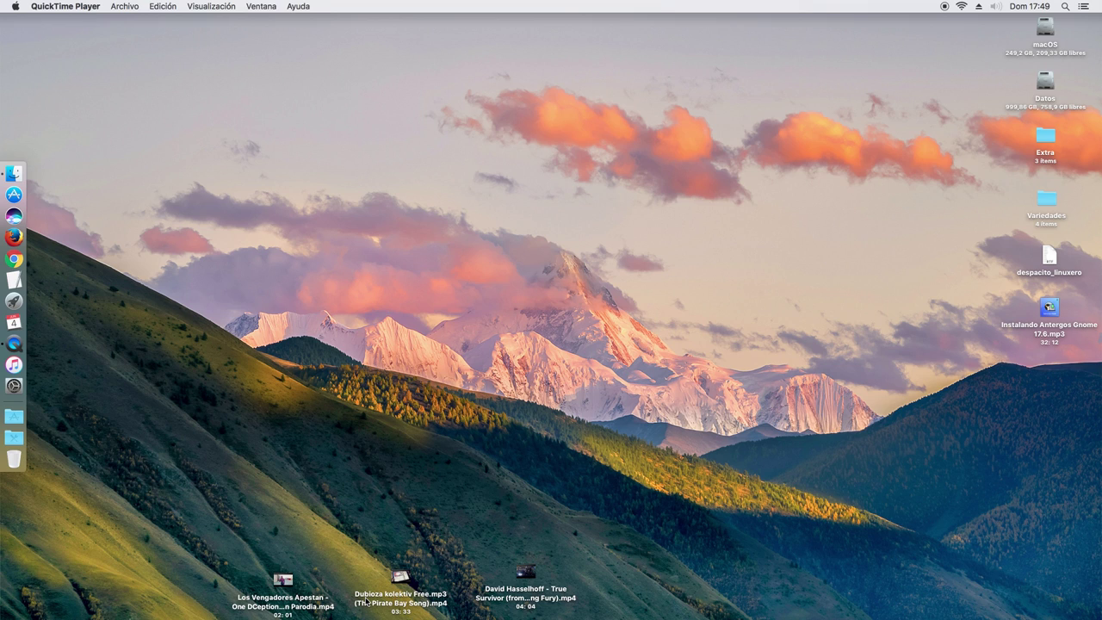
Step: Line up the three MP4 videos in a row along the lower desktop, ordered Los Vengadores Apestan, David Hasselhoff, Dubioza kolektiv
drag(402, 578, 905, 364)
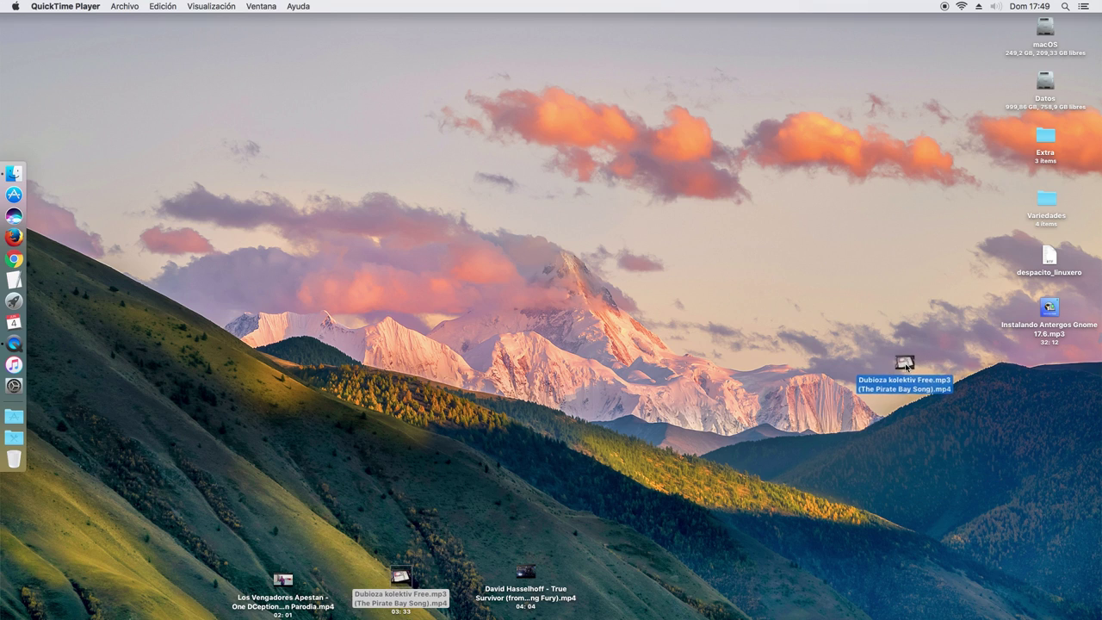
drag(526, 574, 900, 428)
drag(282, 580, 610, 564)
drag(891, 435, 776, 568)
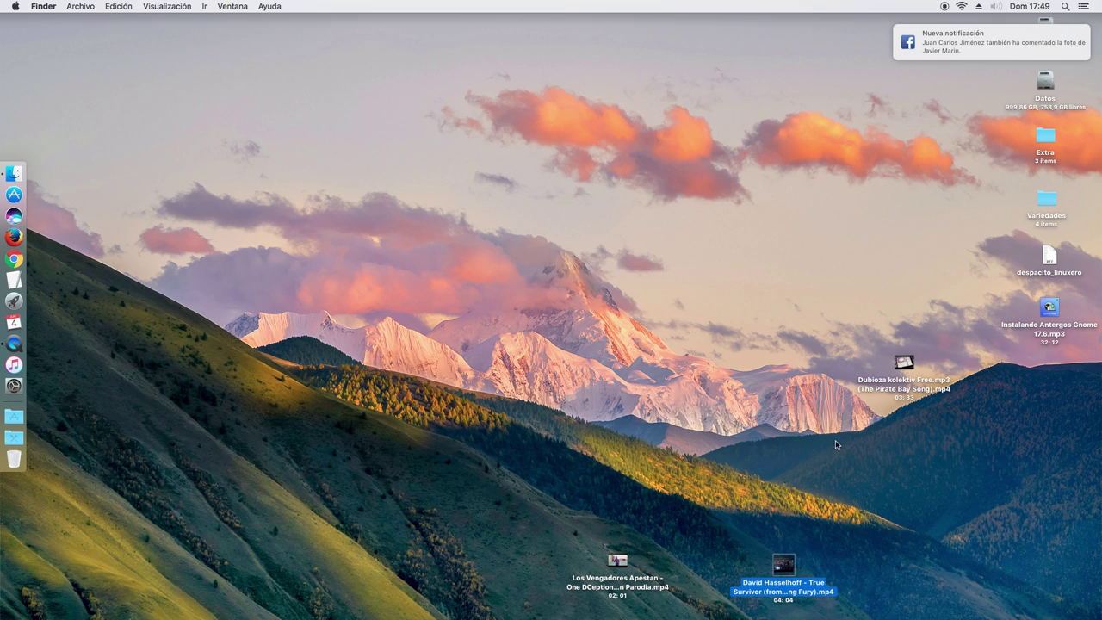
click(903, 369)
drag(902, 369, 902, 564)
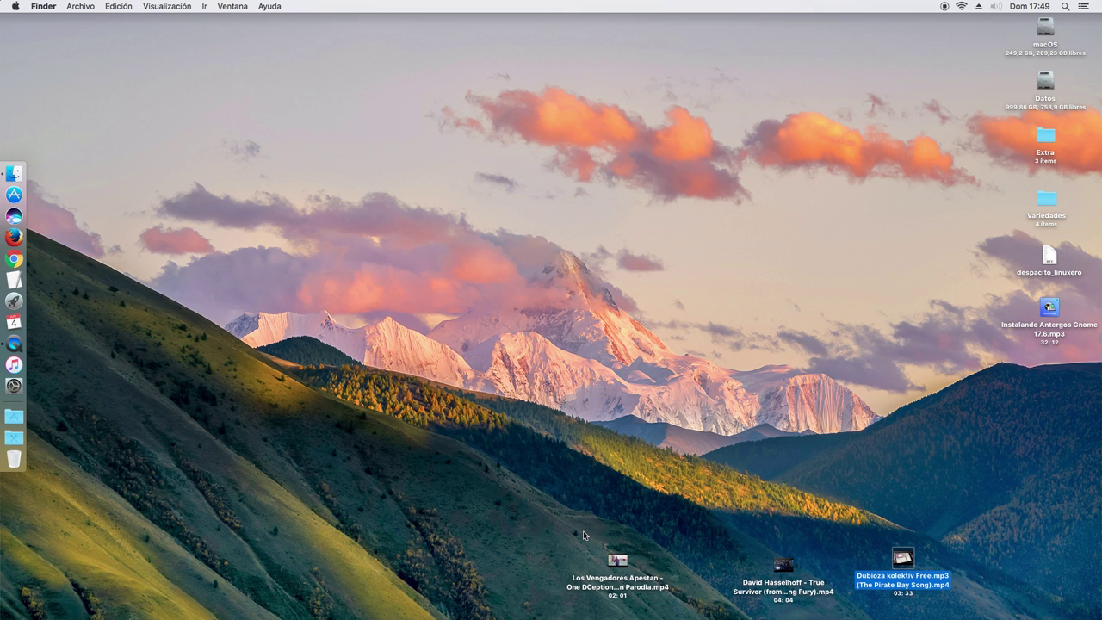
click(618, 505)
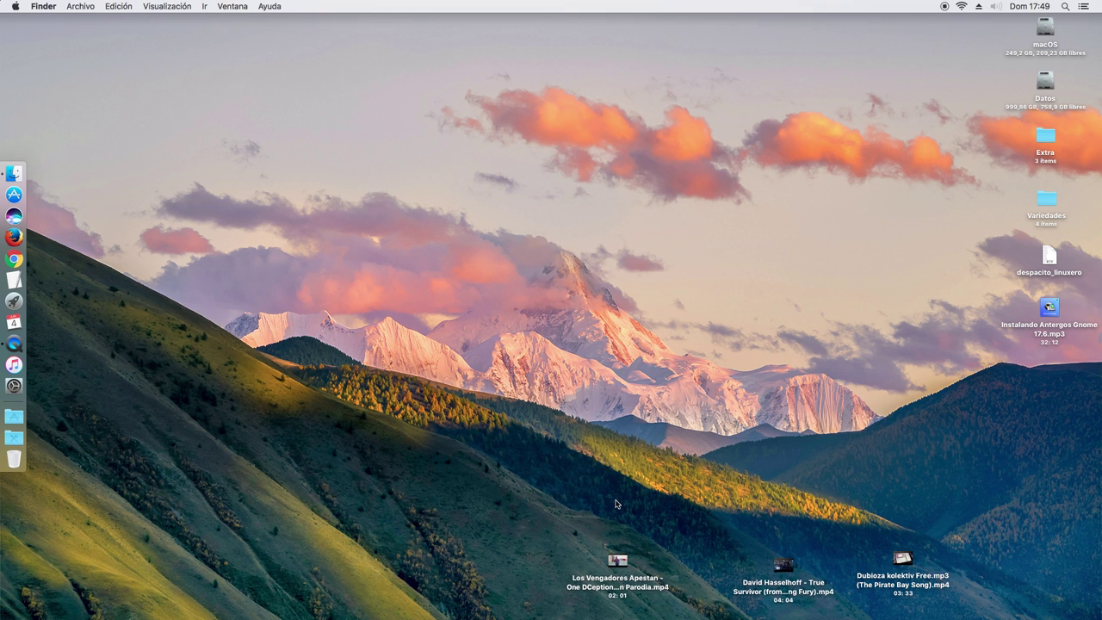
Step: Preview the Los Vengadores Apestan video with Quick Look, skip ahead in it, and close the preview
click(624, 566)
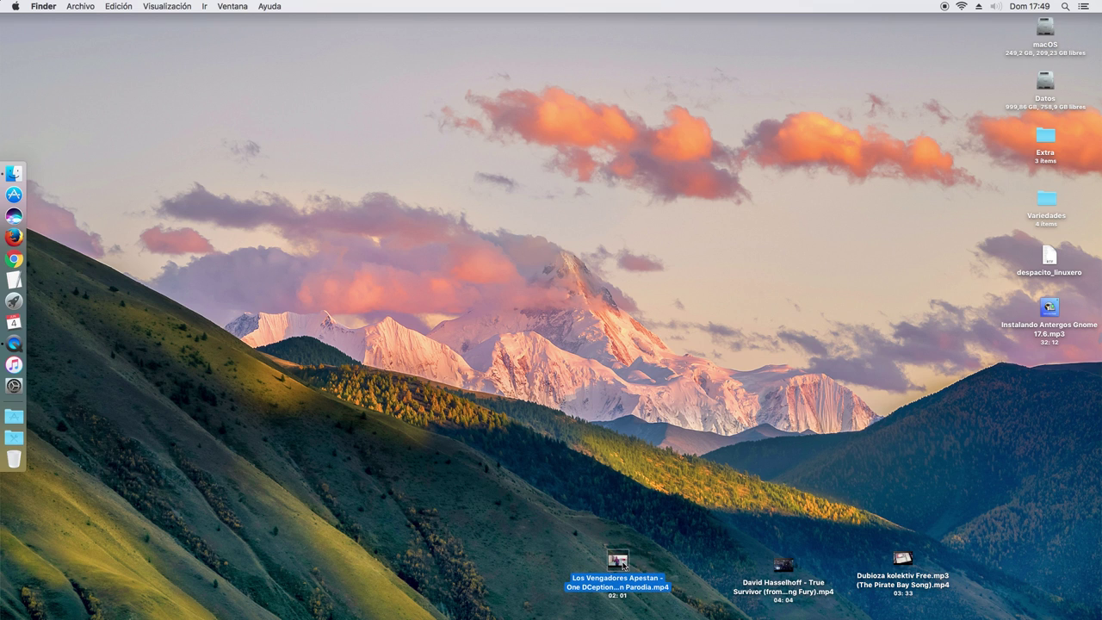
key(space)
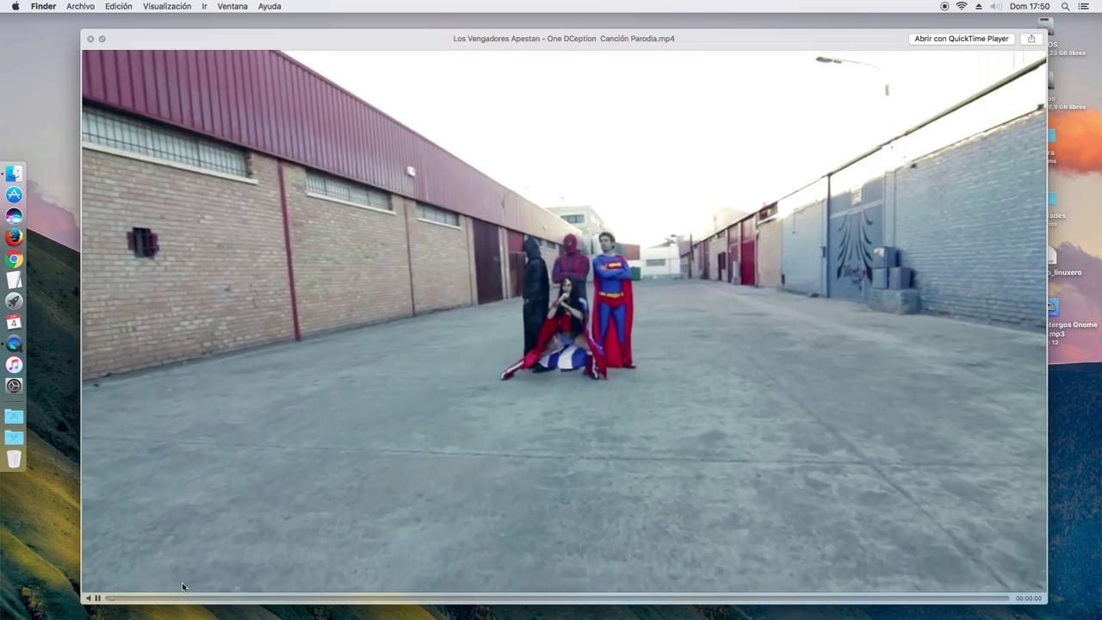
click(168, 598)
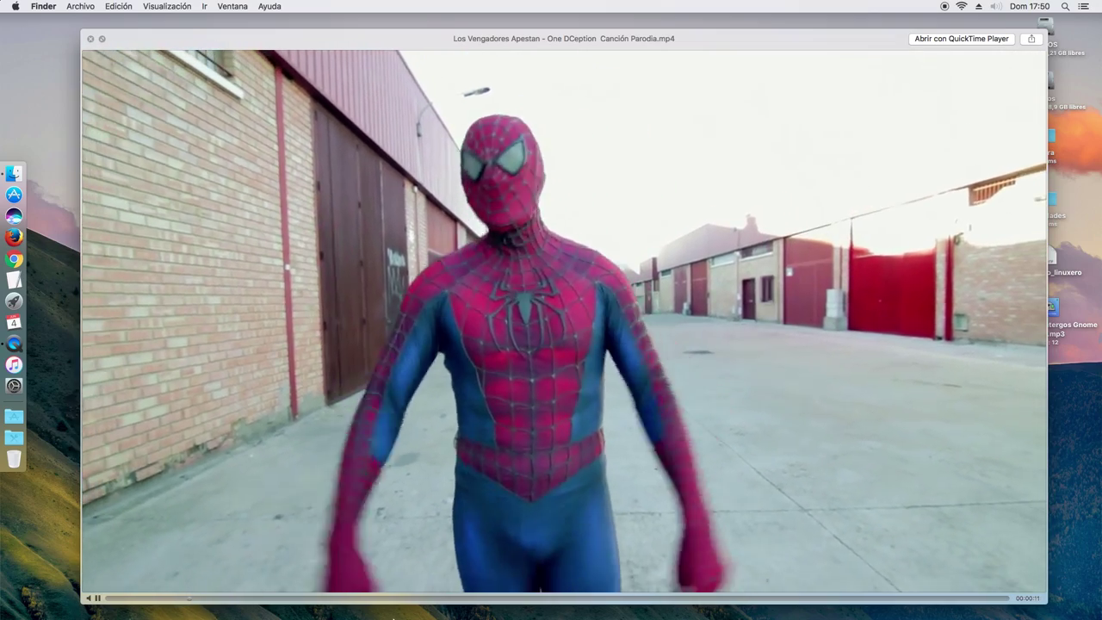
click(91, 39)
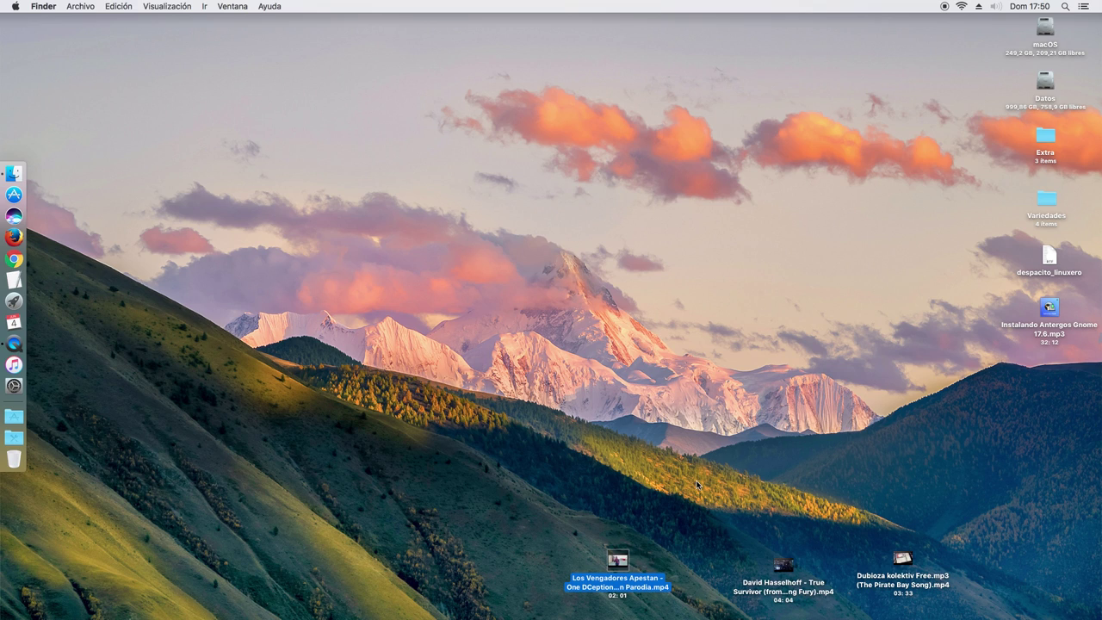
Step: Reorder the desktop videos so the Dubioza kolektiv file sits between Los Vengadores Apestan and David Hasselhoff
click(782, 568)
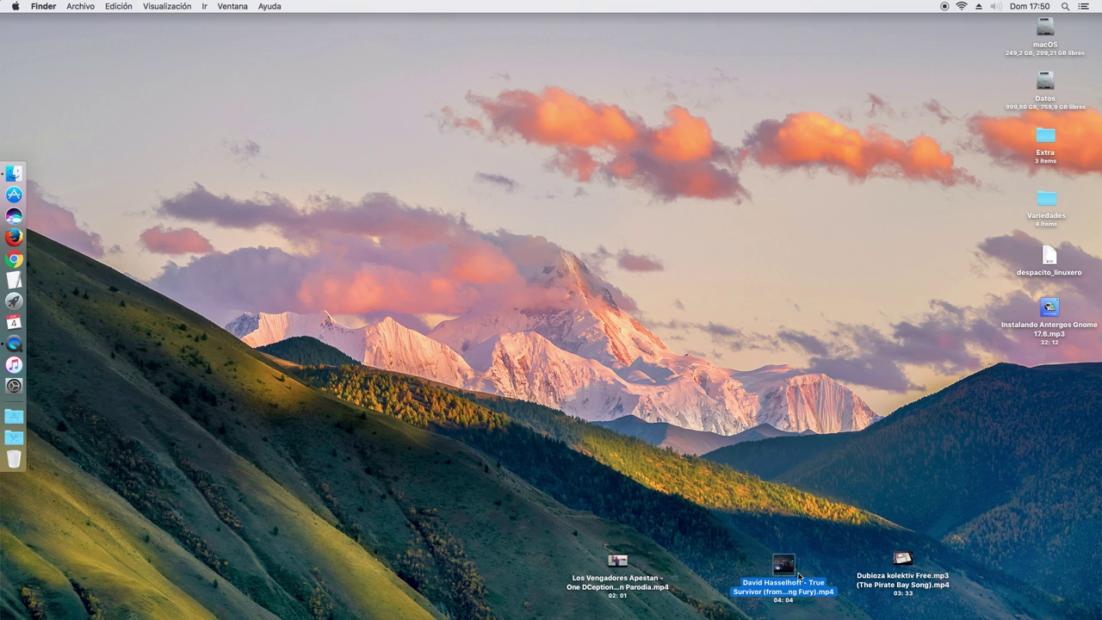
drag(786, 569, 842, 474)
drag(893, 555, 718, 546)
click(844, 466)
click(839, 570)
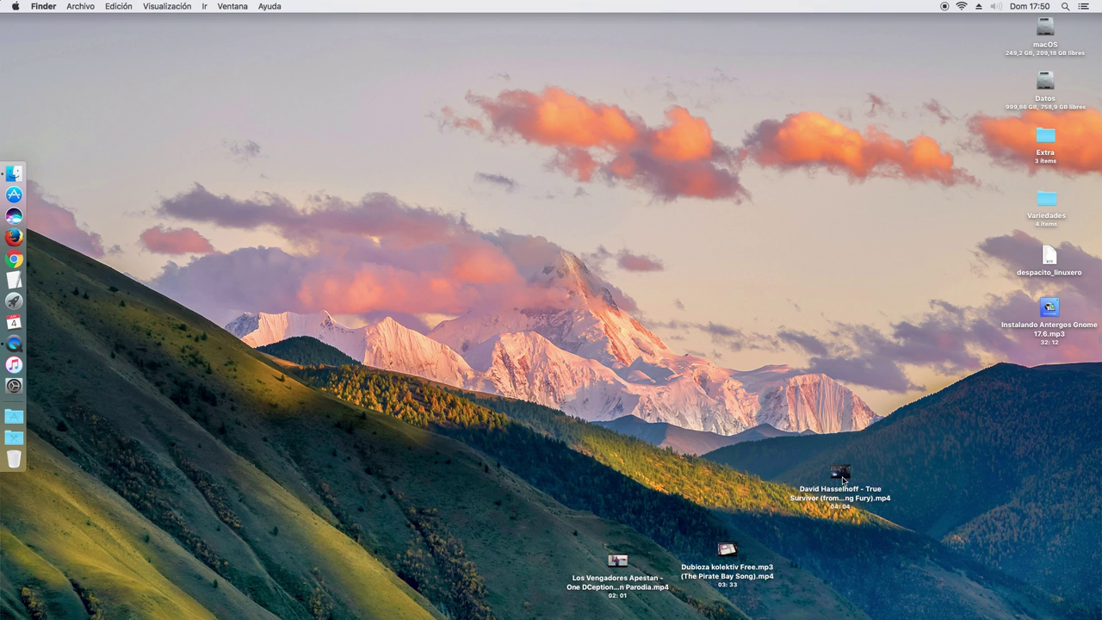
drag(845, 475, 848, 587)
Step: Preview the Dubioza kolektiv video with Quick Look, skip ahead past its start, and close the preview
click(726, 550)
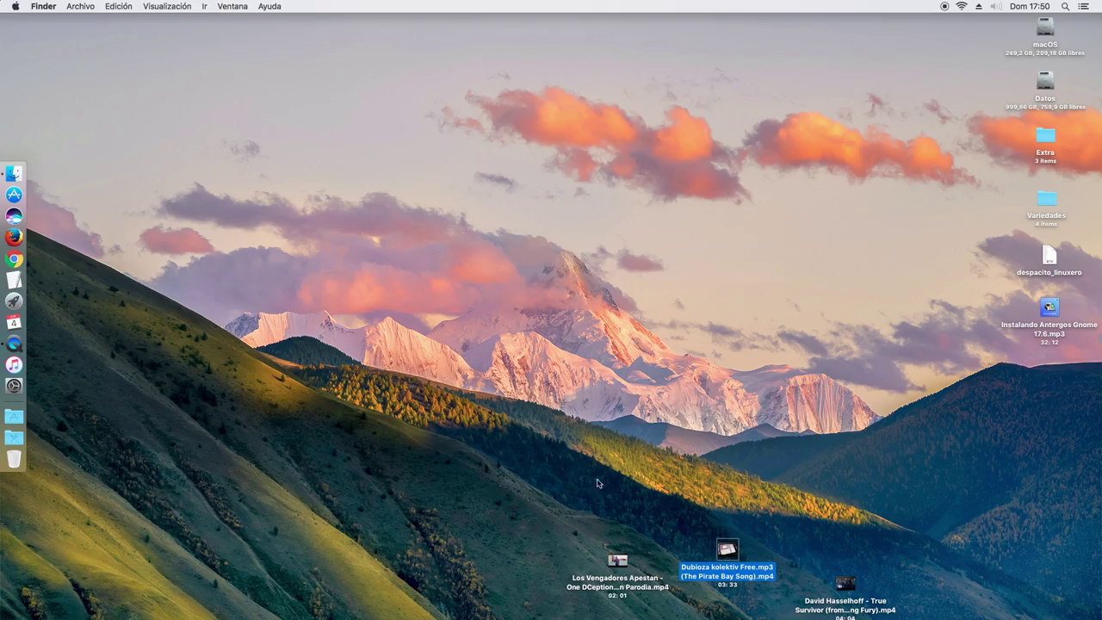
key(space)
click(191, 598)
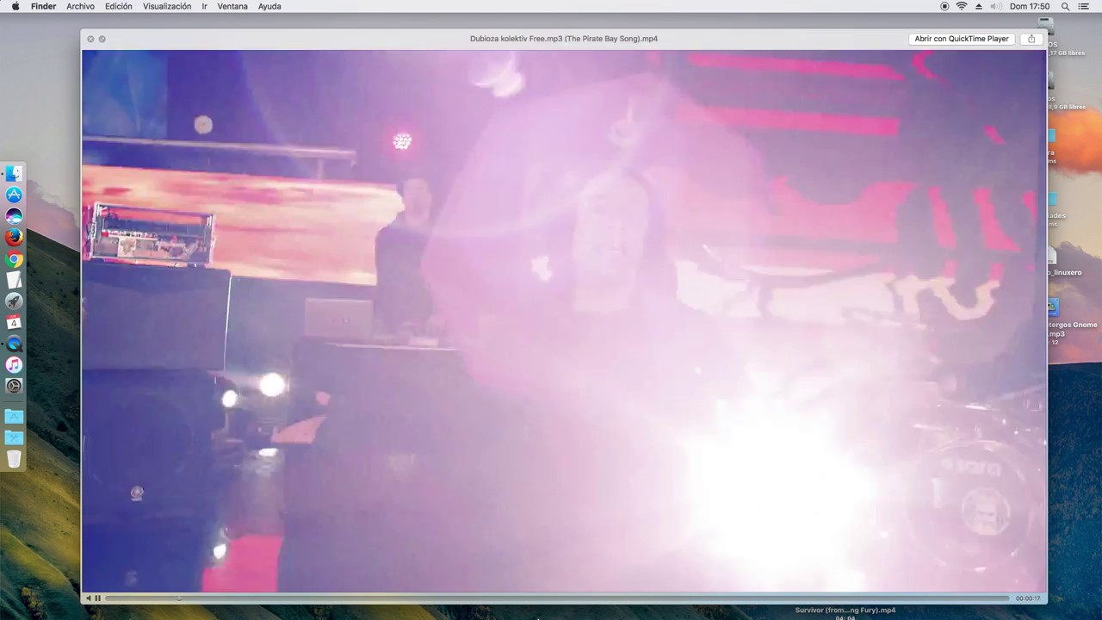
key(space)
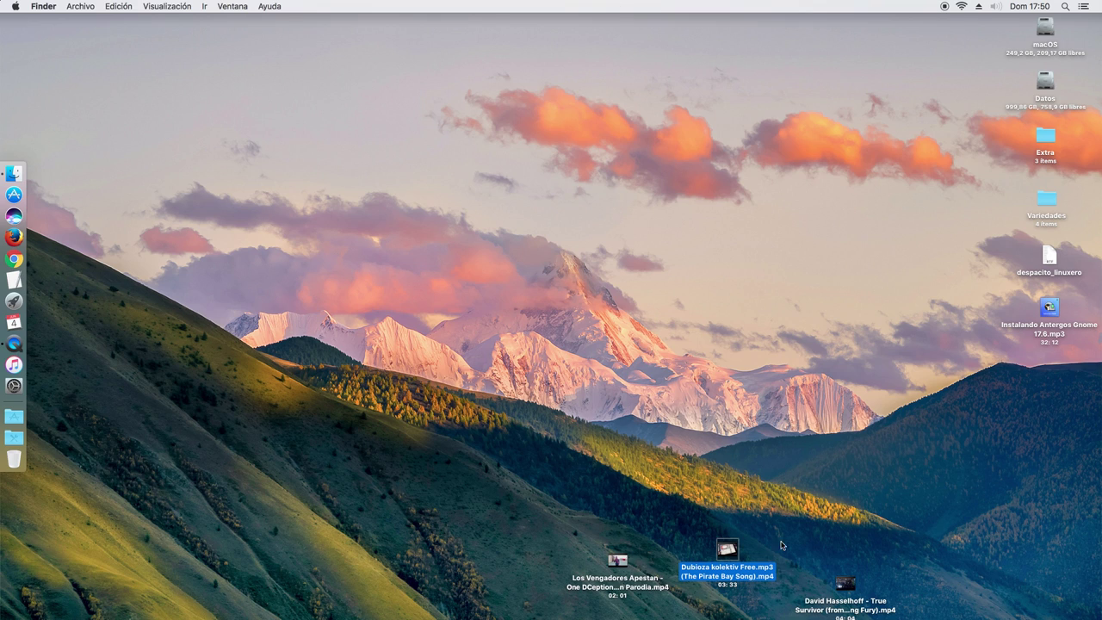
Step: Preview the David Hasselhoff - True Survivor video with Quick Look, skipping ahead twice, and close the preview
click(854, 584)
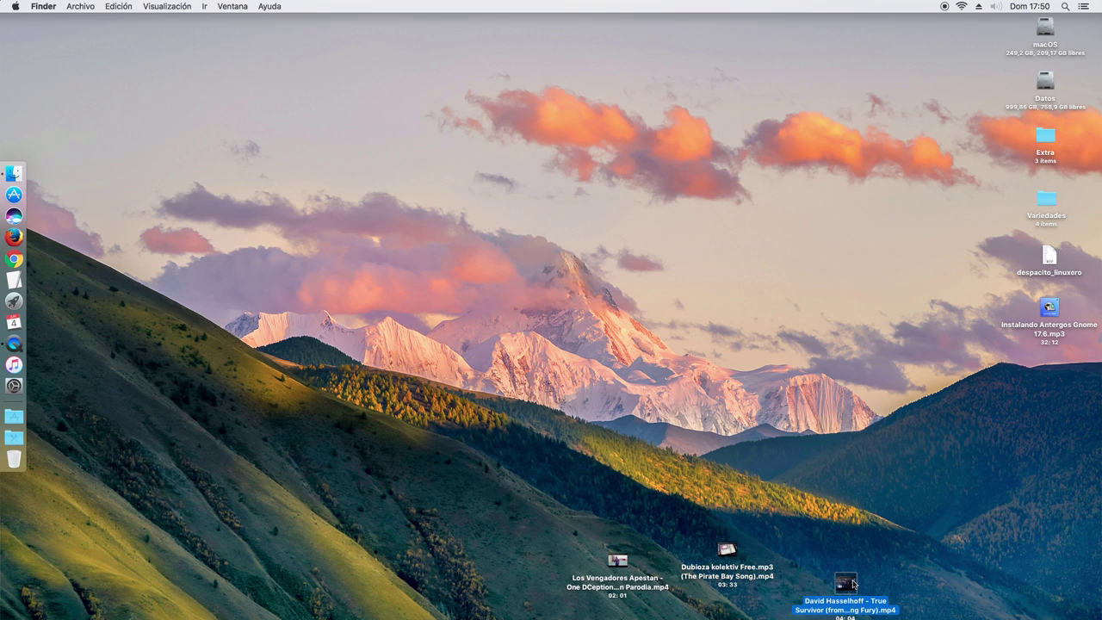
key(space)
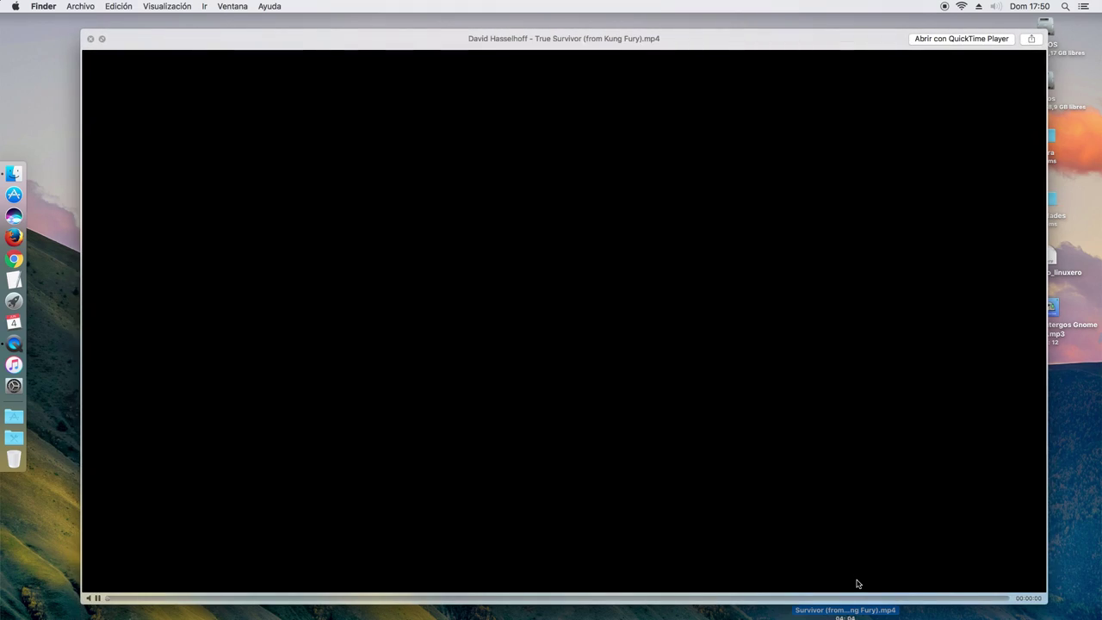
click(160, 597)
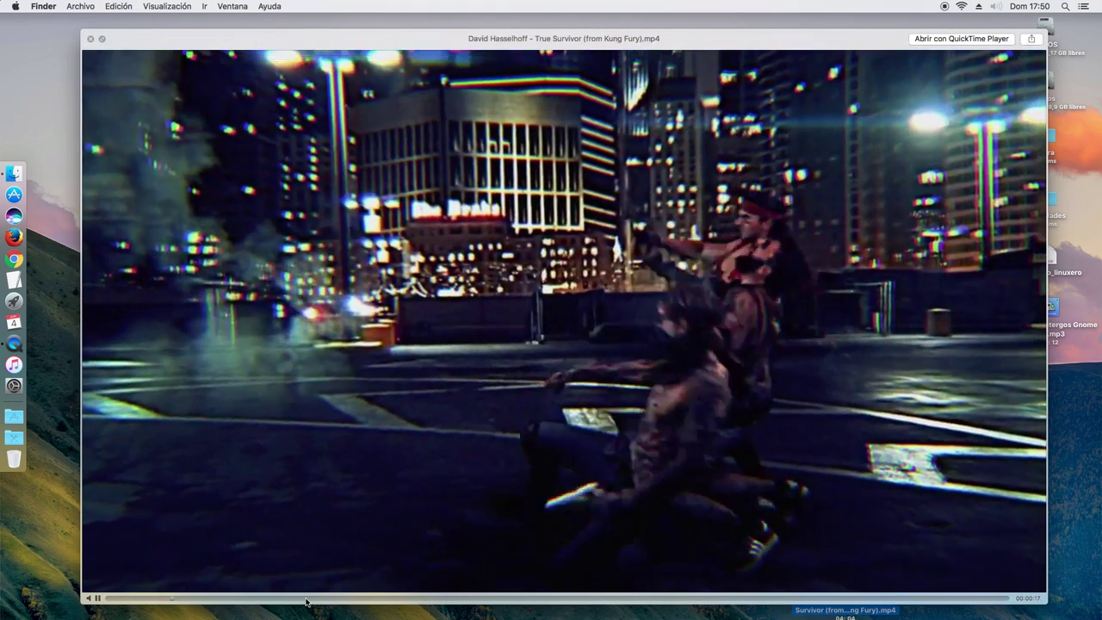
click(307, 597)
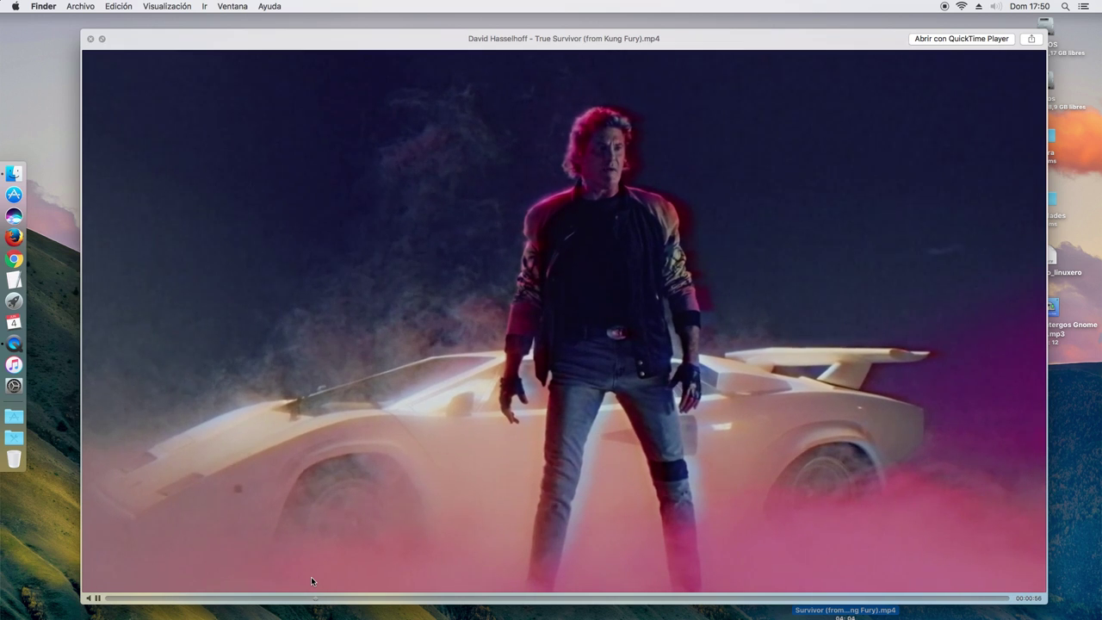
key(space)
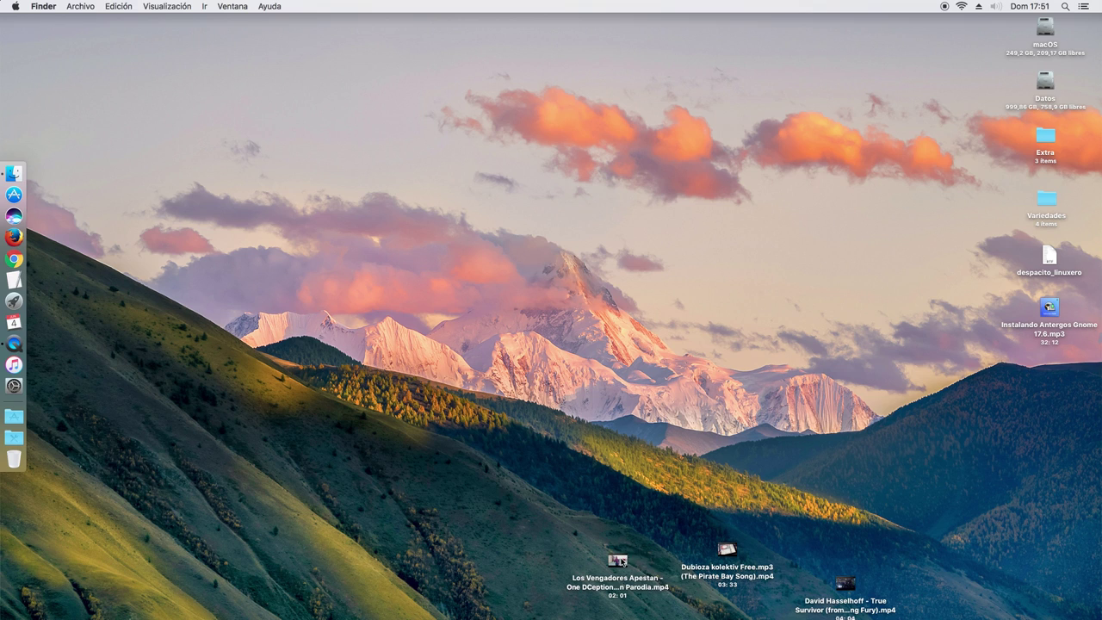
Step: Space the three video files evenly in one straight row along the lower desktop
drag(625, 559, 565, 565)
drag(726, 556, 692, 576)
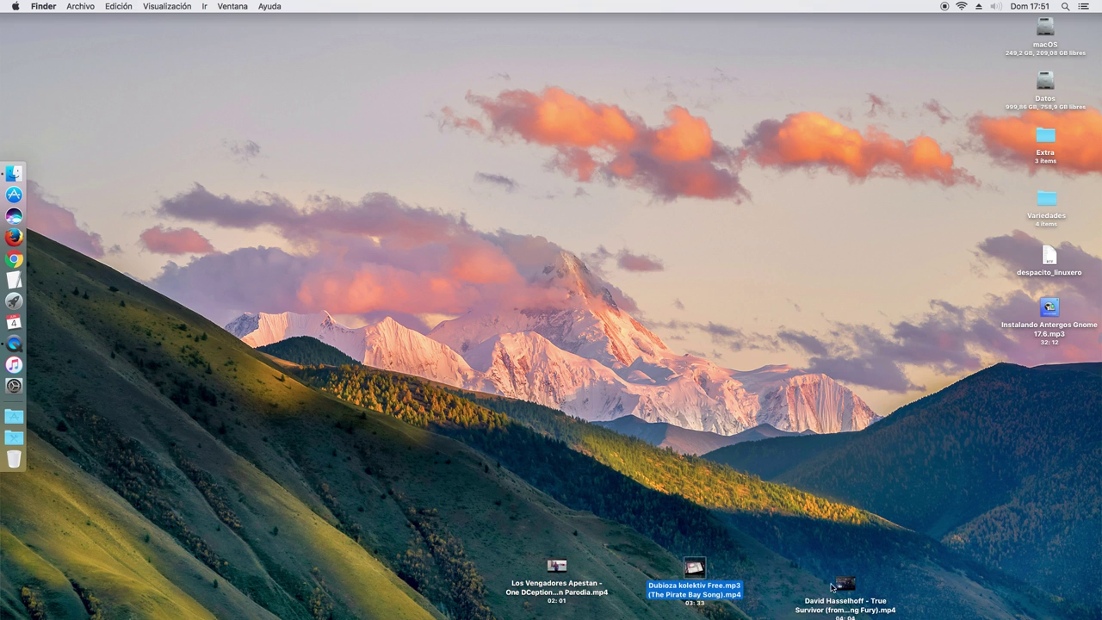
drag(844, 585, 810, 570)
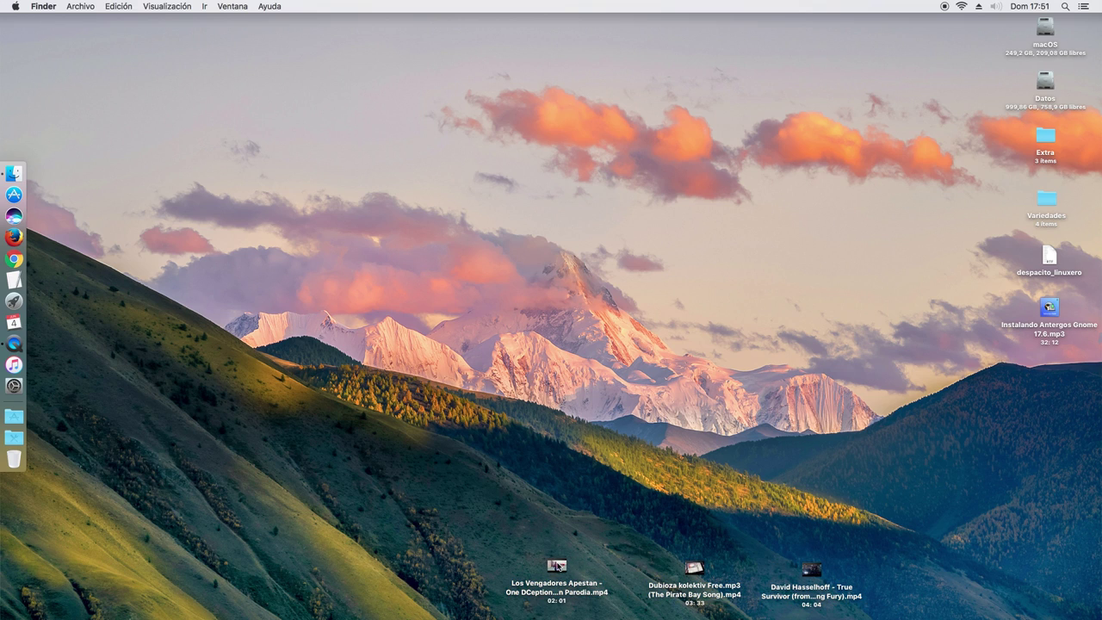
Step: Open the Los Vengadores Apestan video in QuickTime Player, then shrink and place its window so the desktop videos stay reachable
right_click(558, 566)
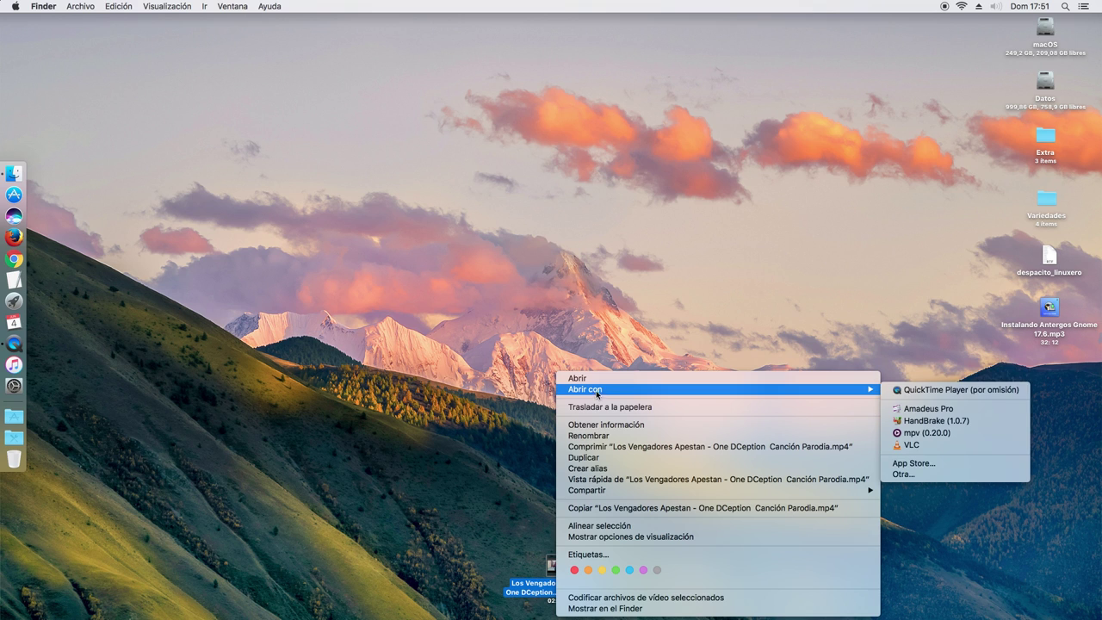
click(961, 390)
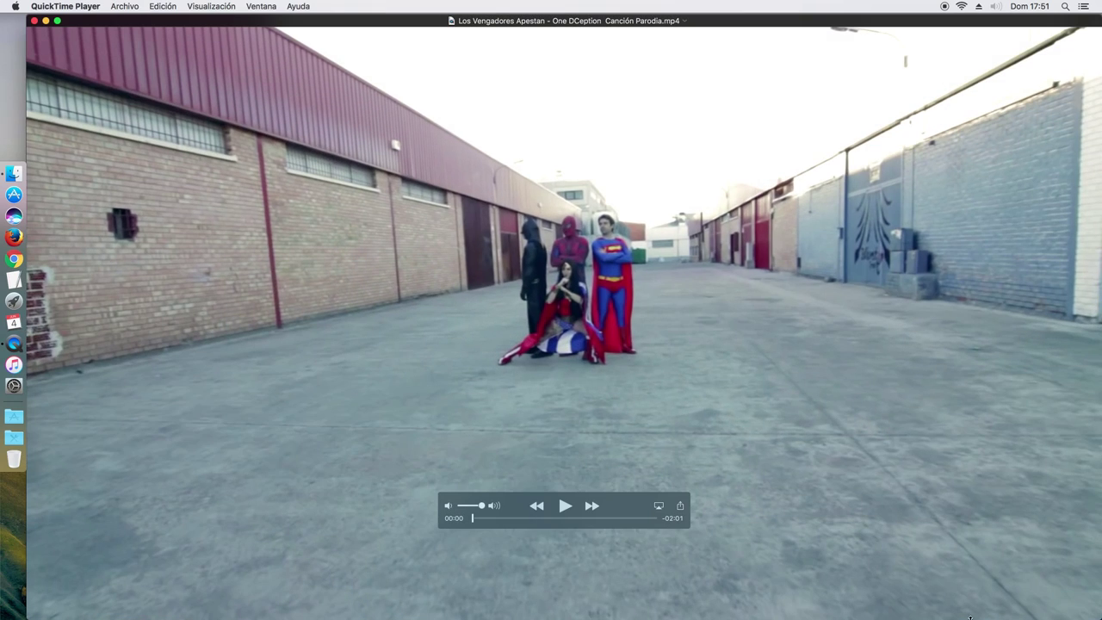
key(super+1)
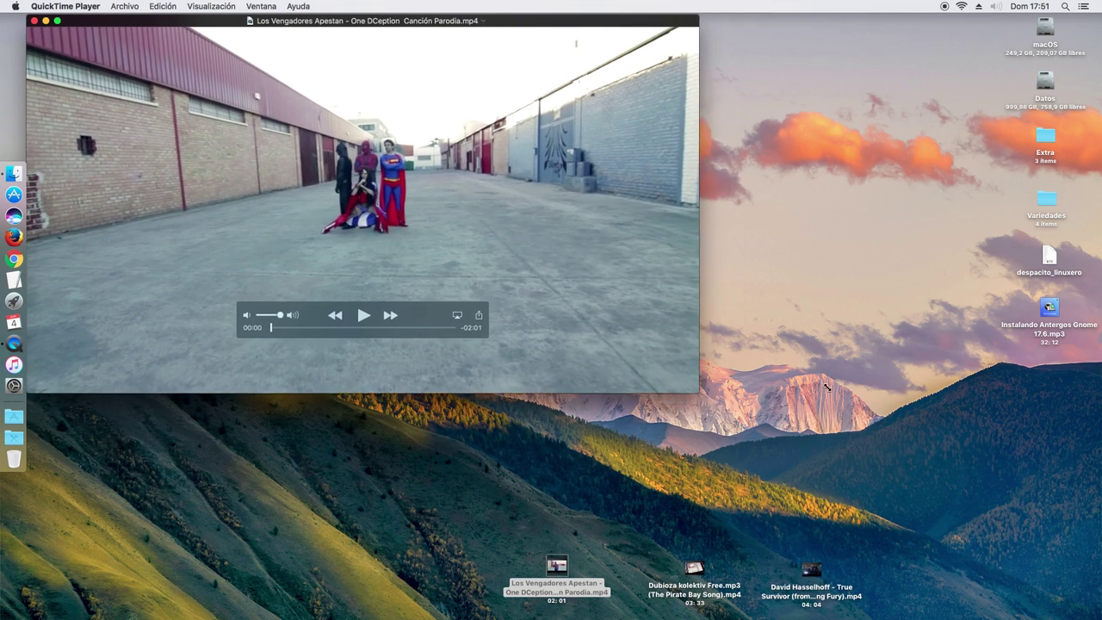
drag(468, 28, 577, 55)
drag(497, 50, 420, 40)
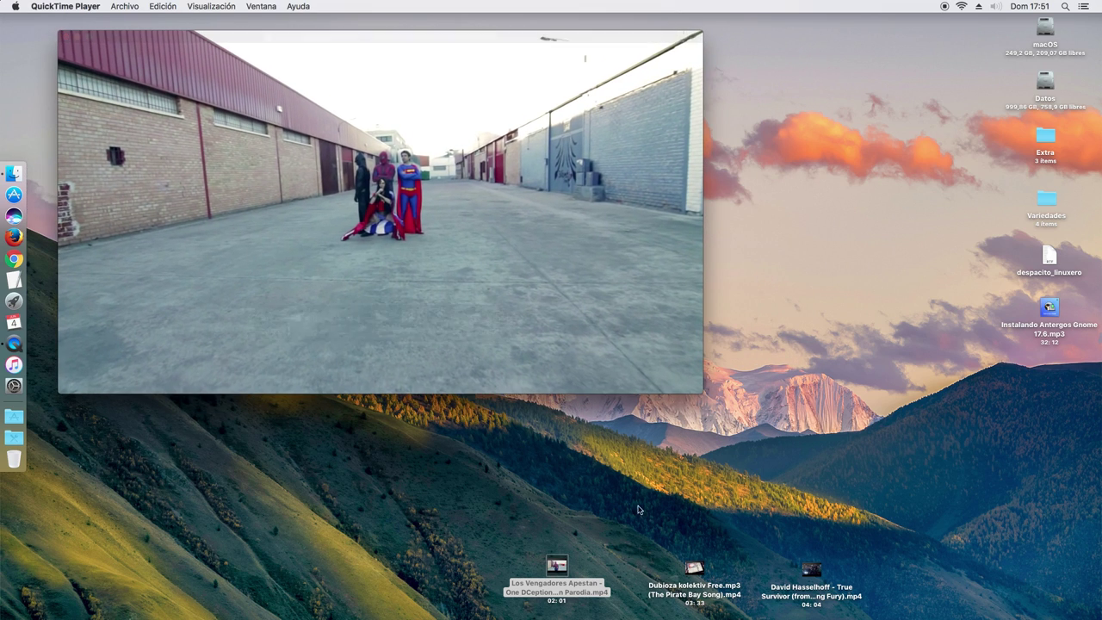
Step: Append the Dubioza kolektiv video after the open Los Vengadores Apestan clip and check both clips in the timeline
click(696, 572)
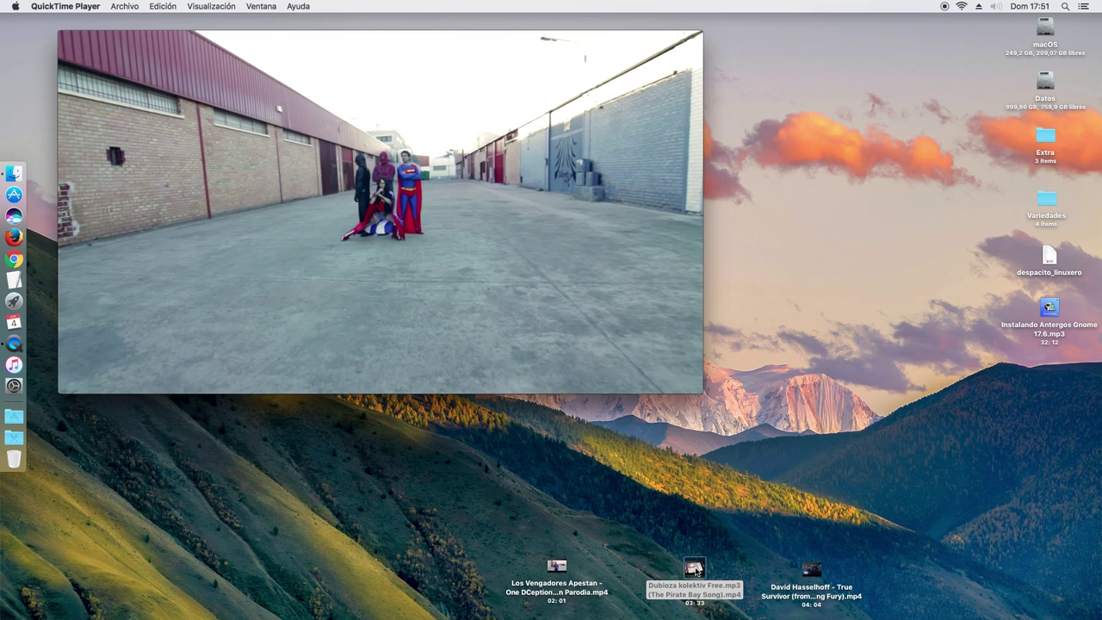
drag(696, 572, 500, 355)
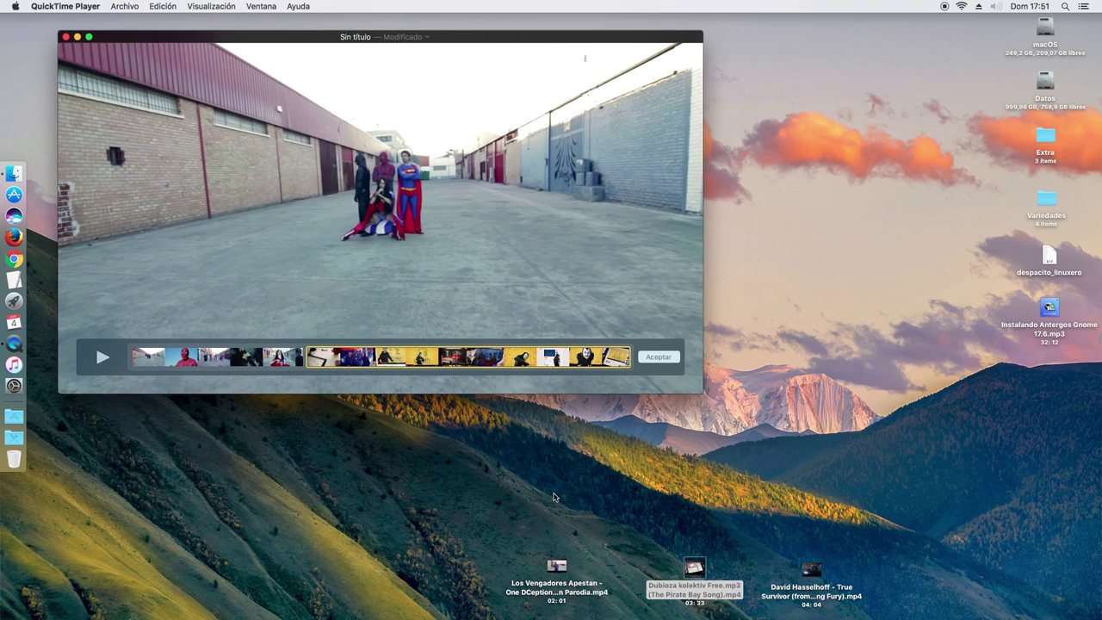
click(200, 360)
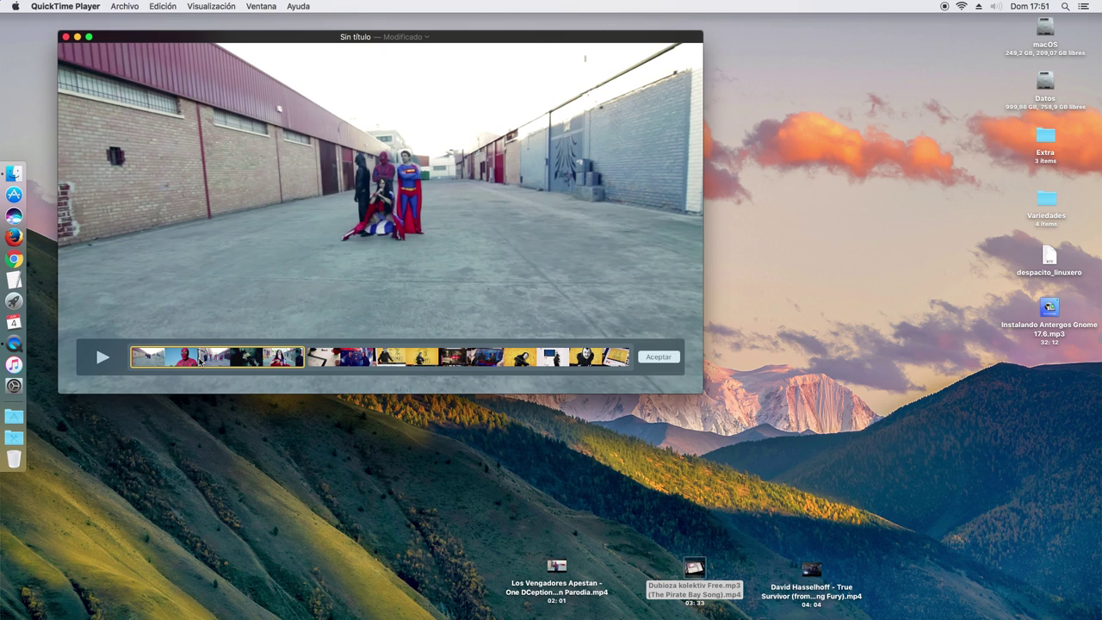
click(382, 360)
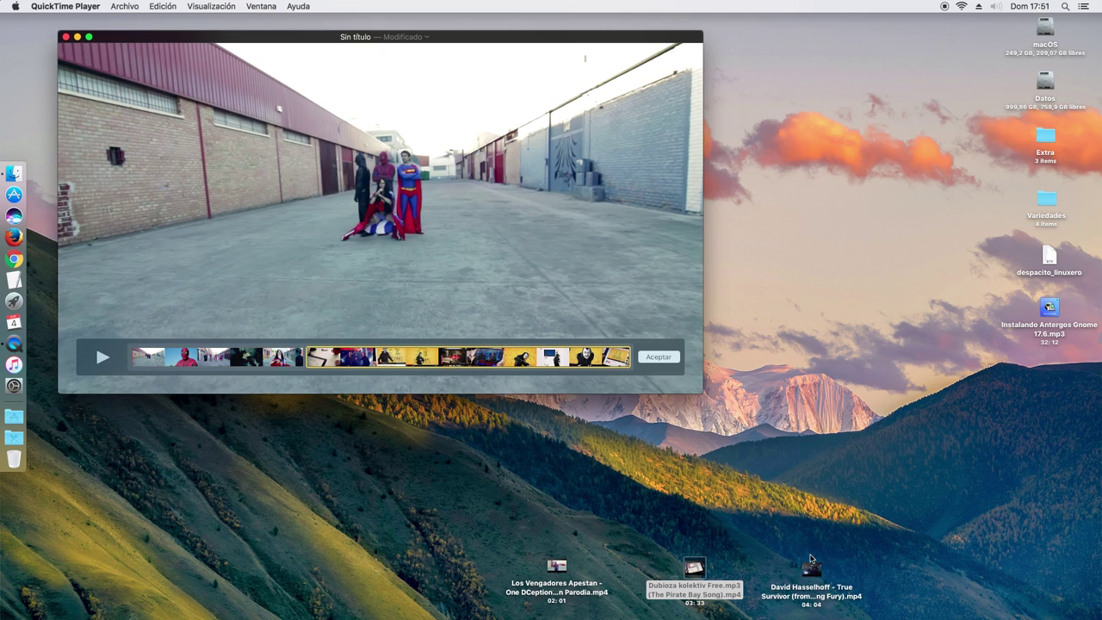
Step: Append the David Hasselhoff - True Survivor video as the third clip and check the other clips' order in the timeline
click(813, 571)
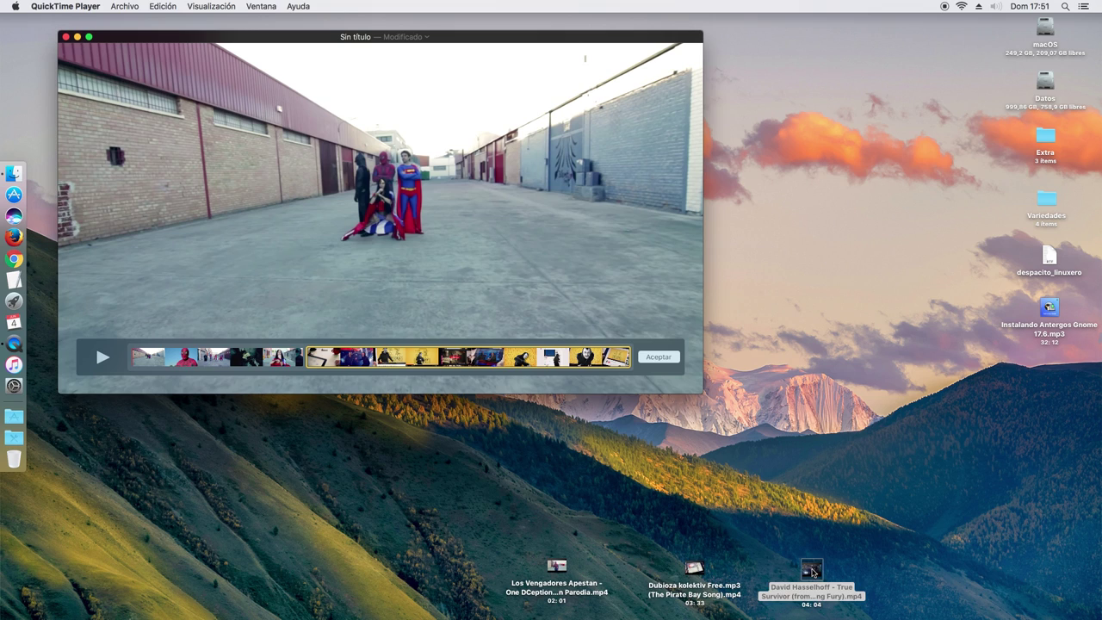
drag(812, 571, 560, 355)
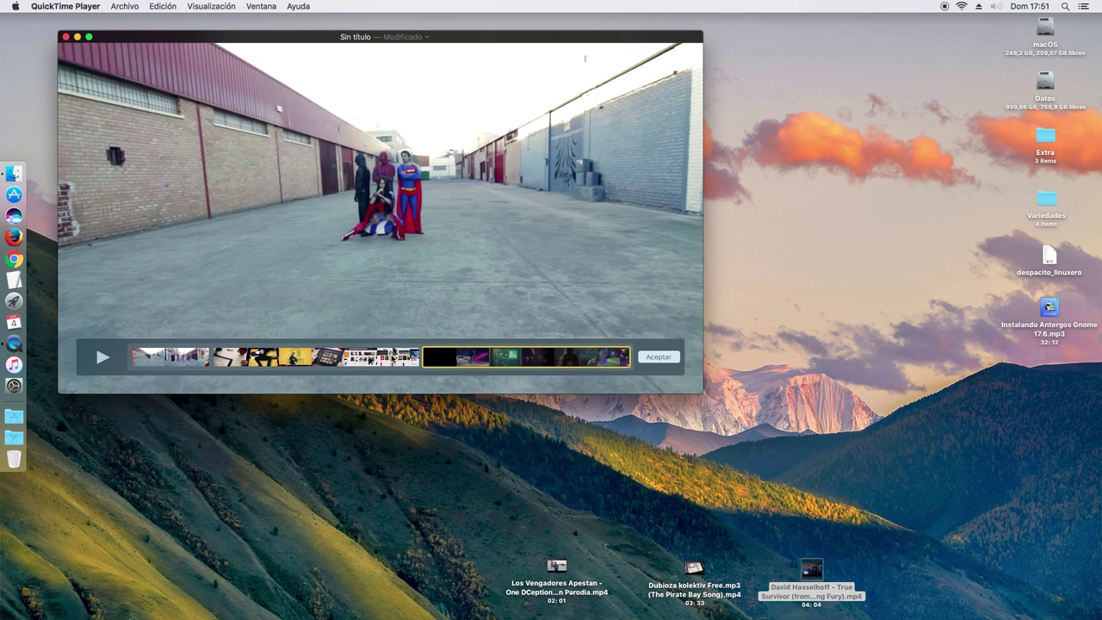
click(332, 361)
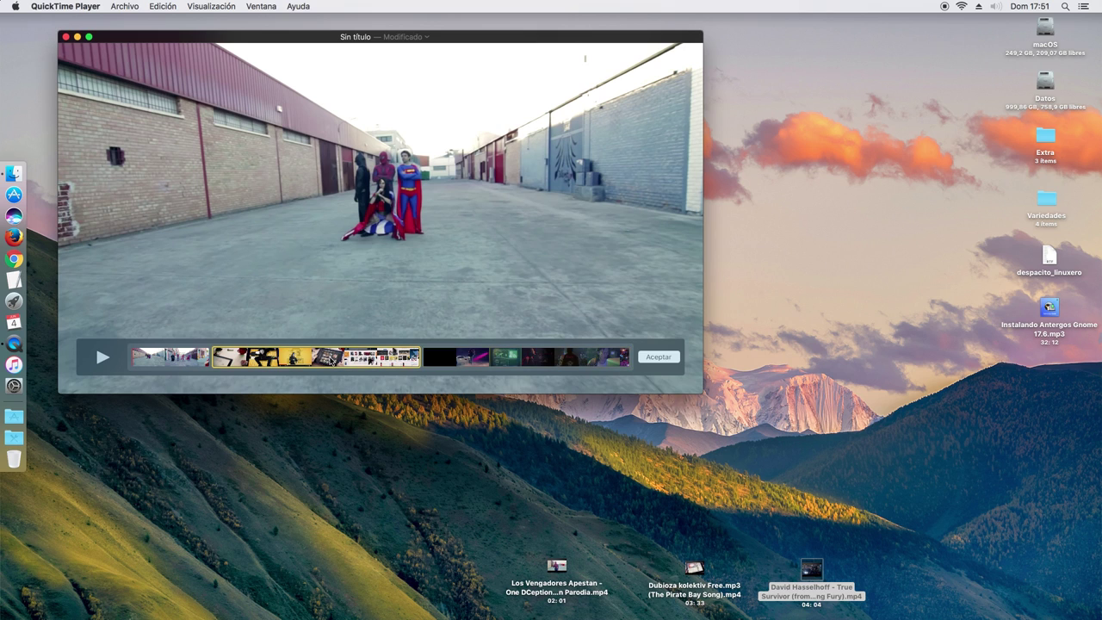
click(191, 359)
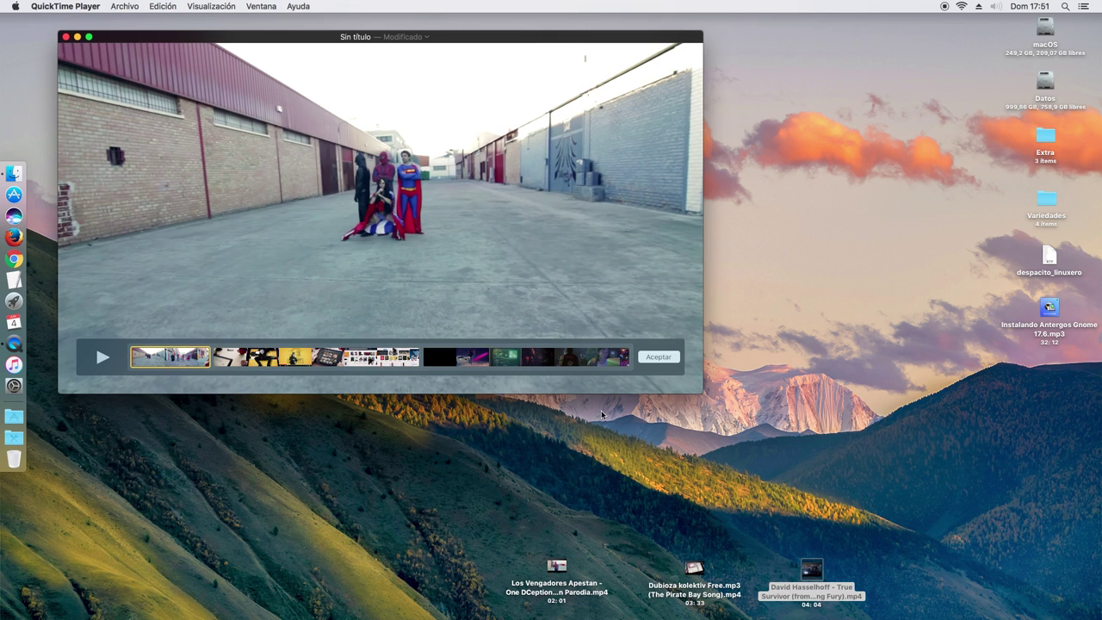
Step: Enlarge the movie window to show more of the clip timeline and adjust its place on the desktop
drag(703, 393, 909, 509)
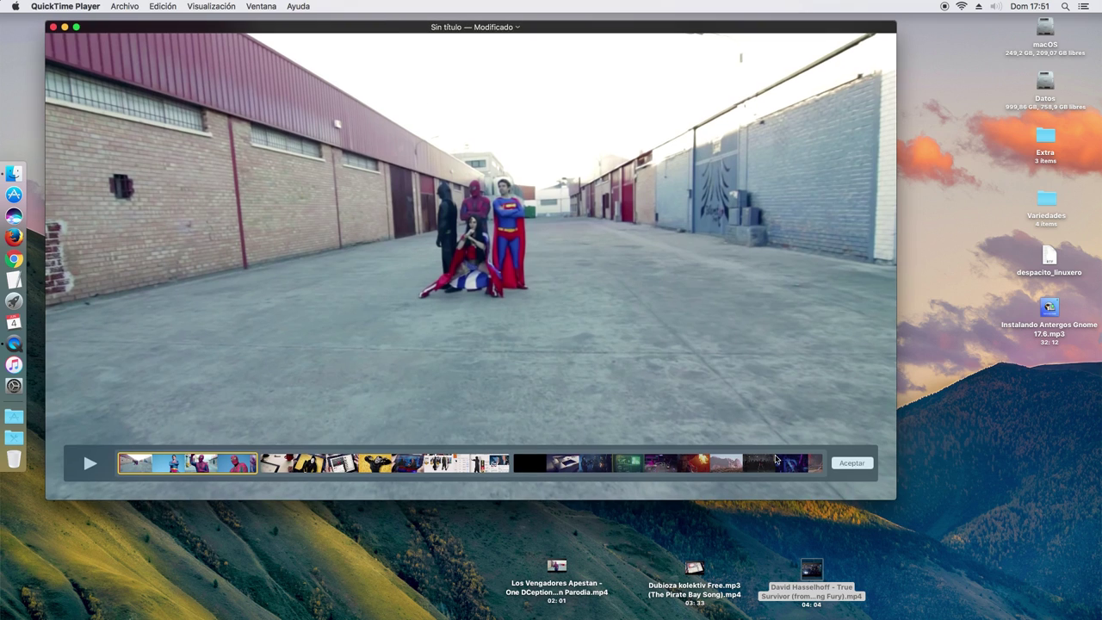
drag(895, 500, 1062, 528)
drag(400, 28, 406, 33)
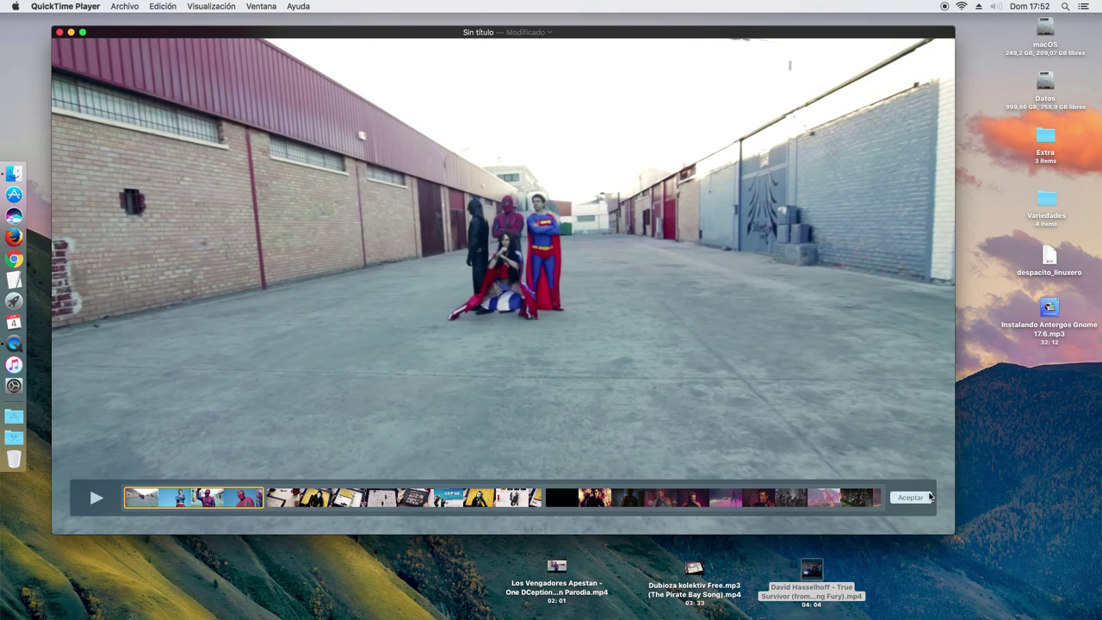
click(134, 8)
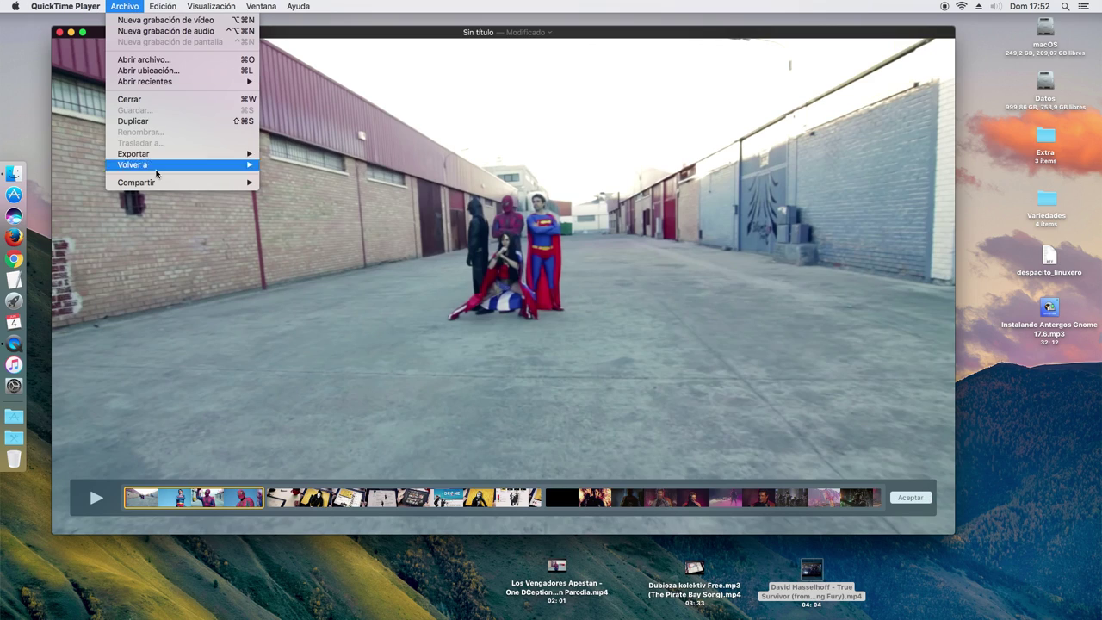
mouse_move(158, 157)
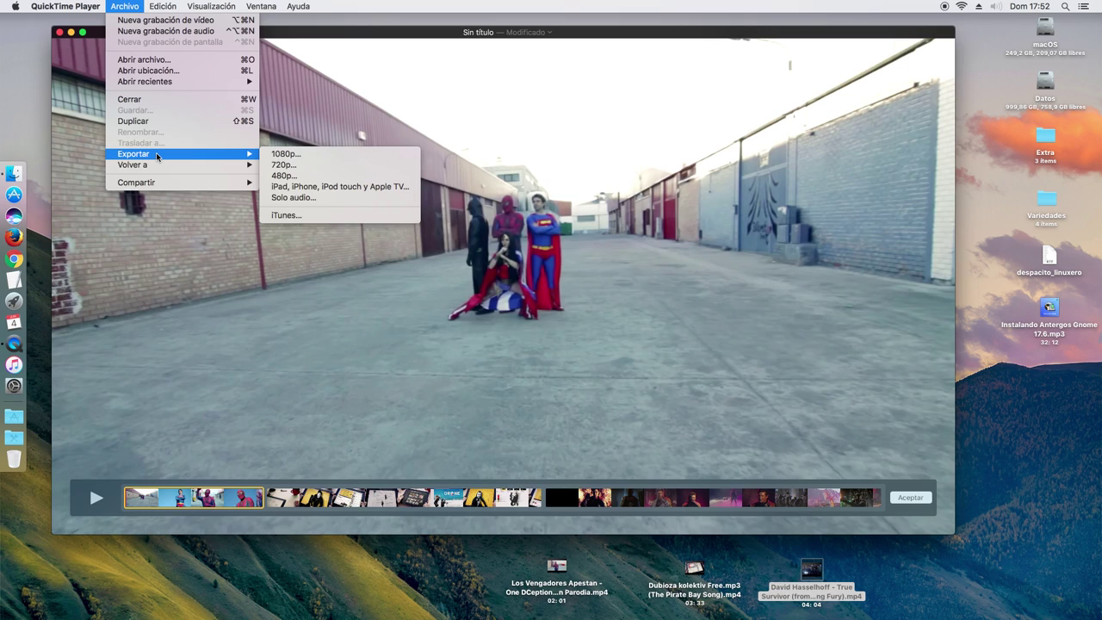
click(472, 40)
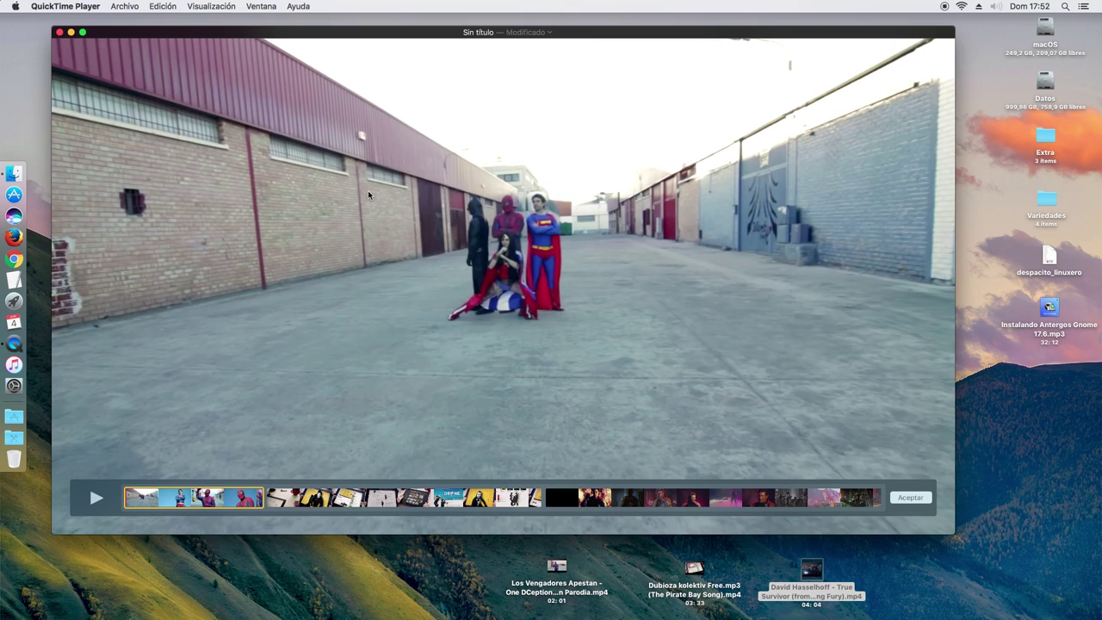
Step: Trim the black opening and the final part off the David Hasselhoff clip at the end of the timeline
click(783, 503)
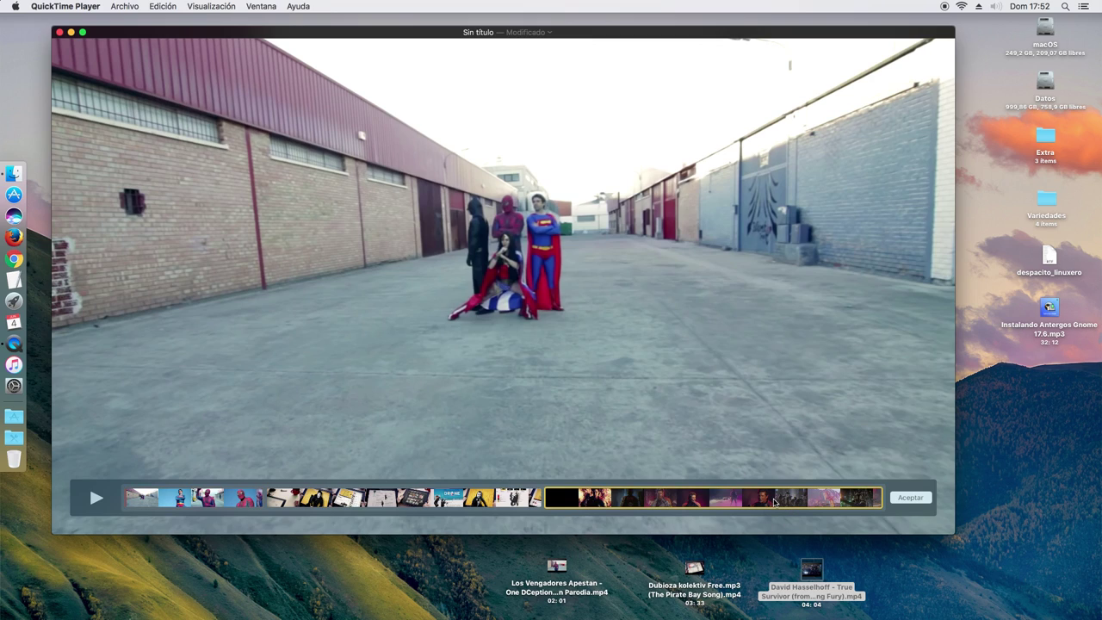
double_click(773, 503)
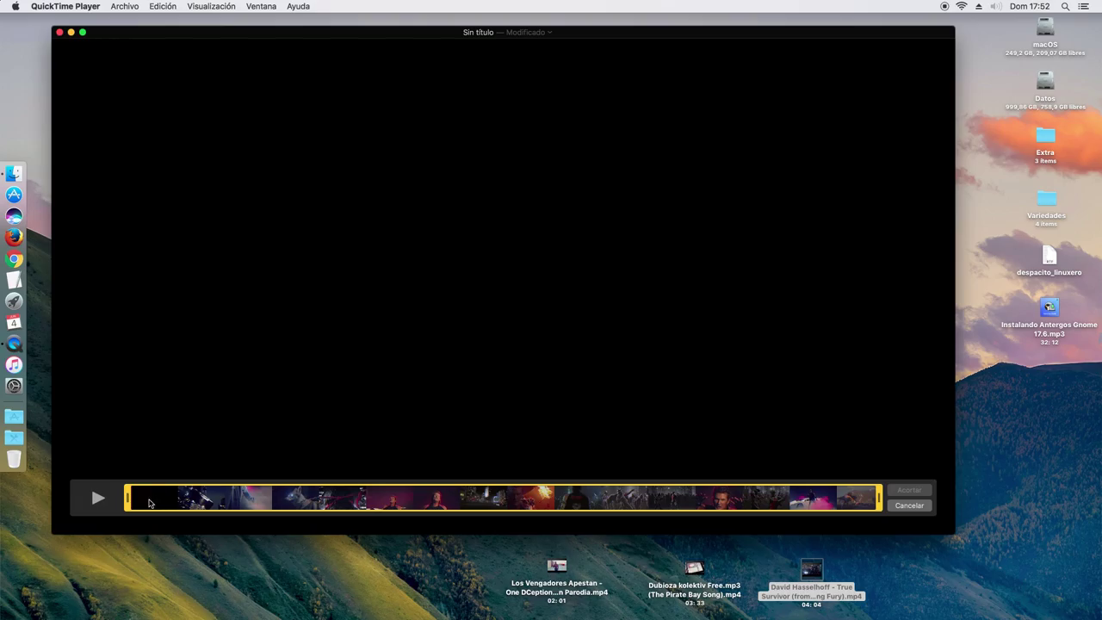
drag(129, 502, 191, 508)
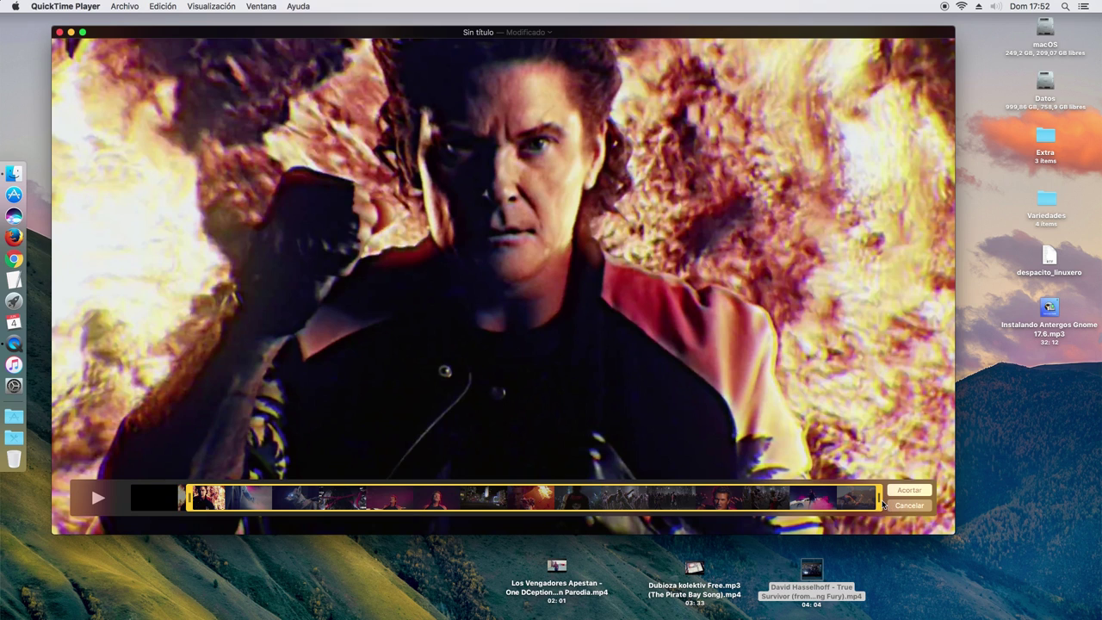
drag(883, 504, 793, 509)
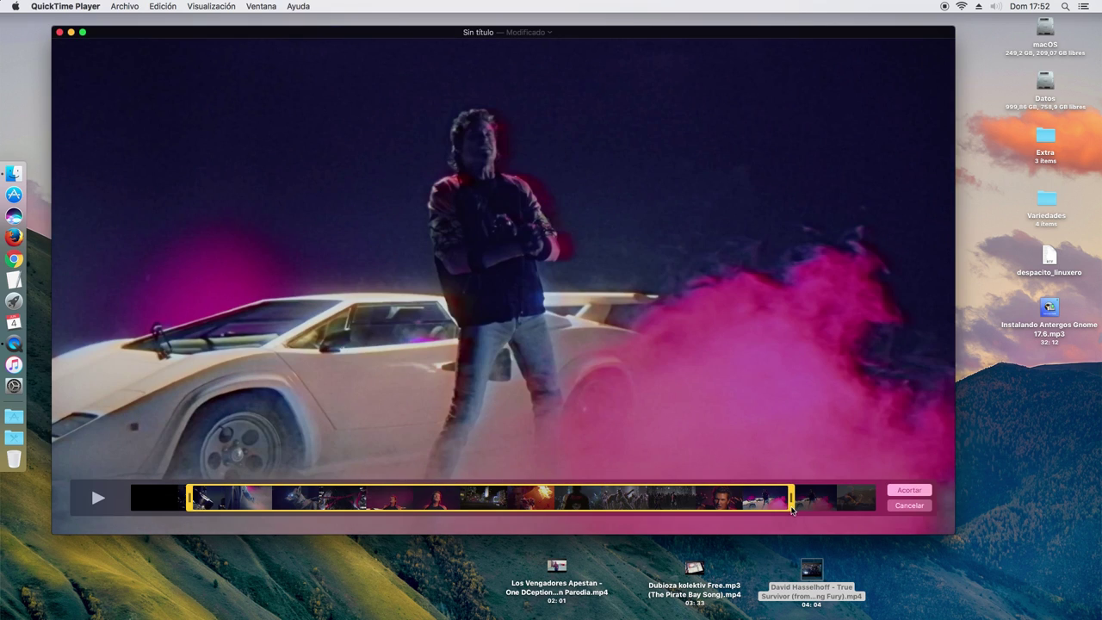
click(915, 491)
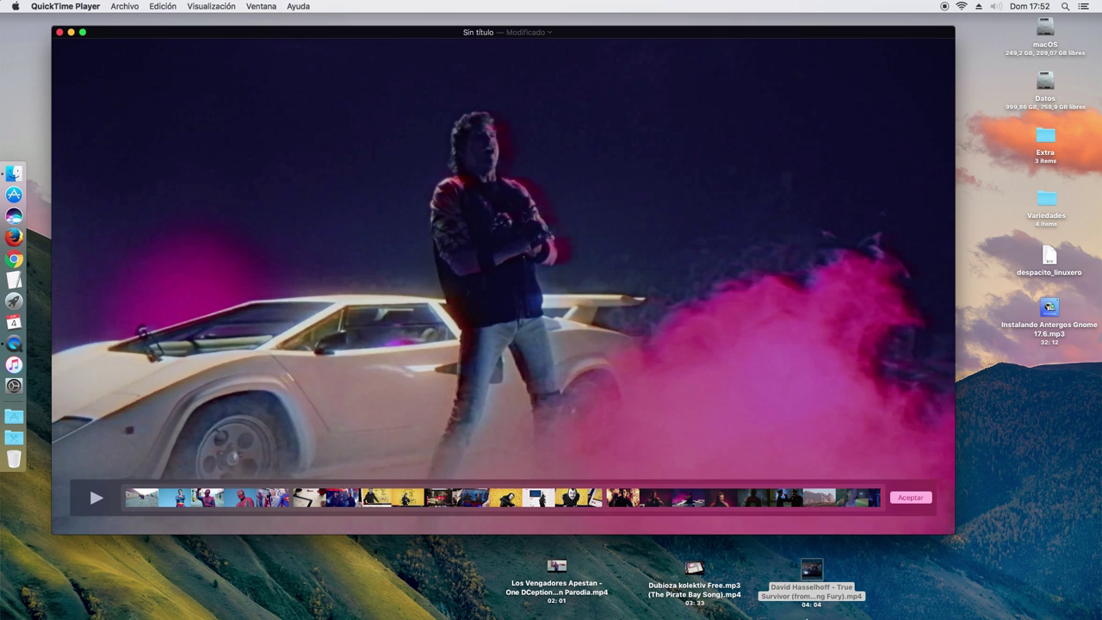
Step: Trim a short portion off both the start and the end of the Dubioza kolektiv clip
click(458, 506)
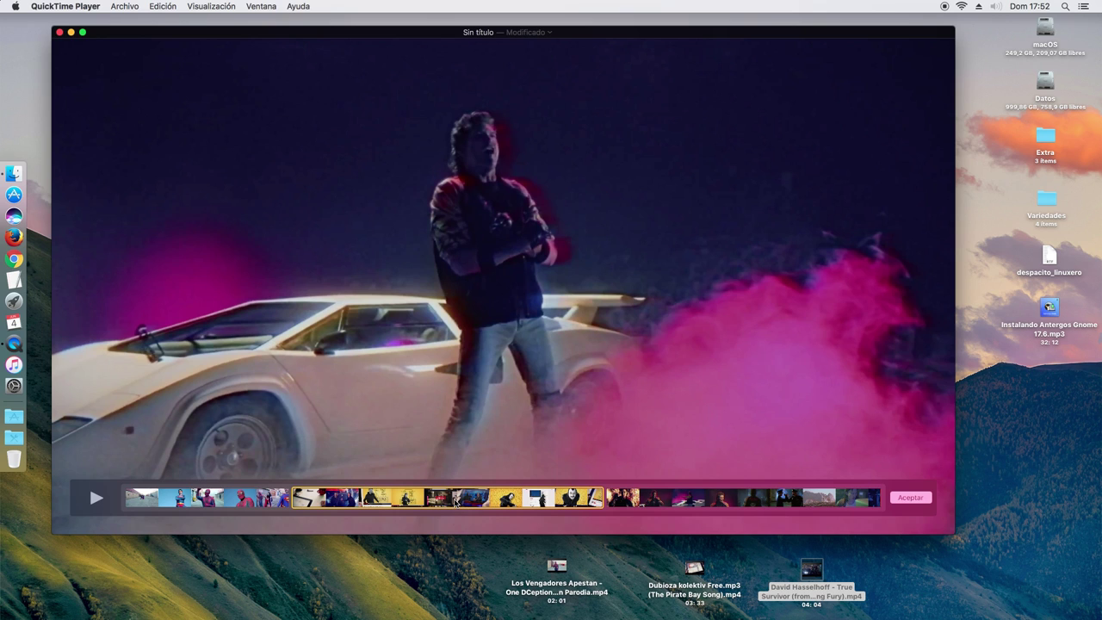
key(super+t)
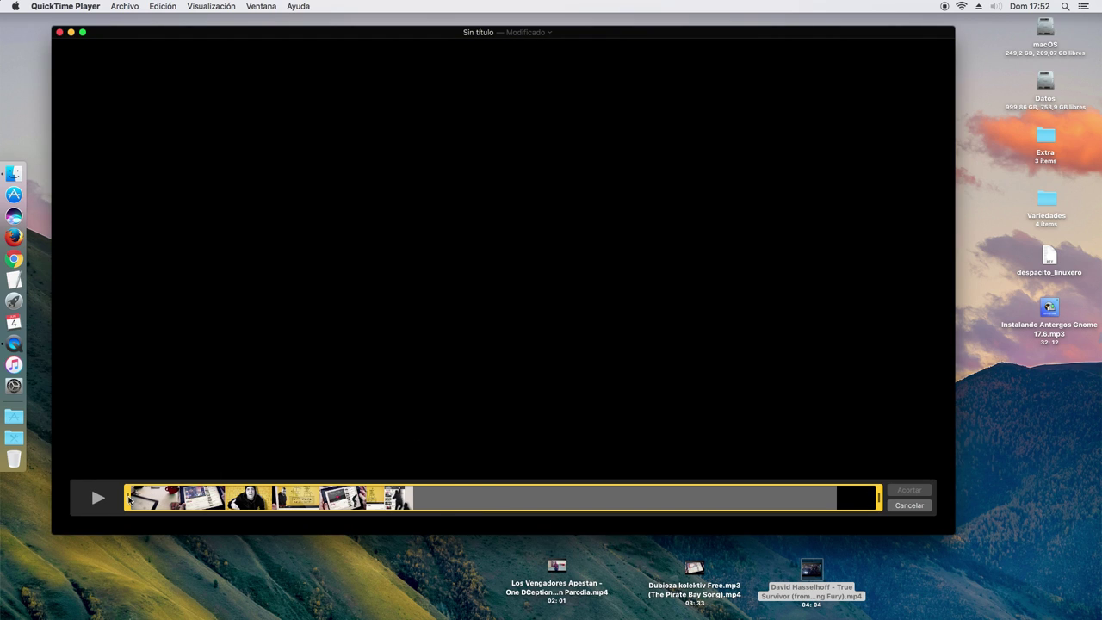
drag(128, 498, 172, 502)
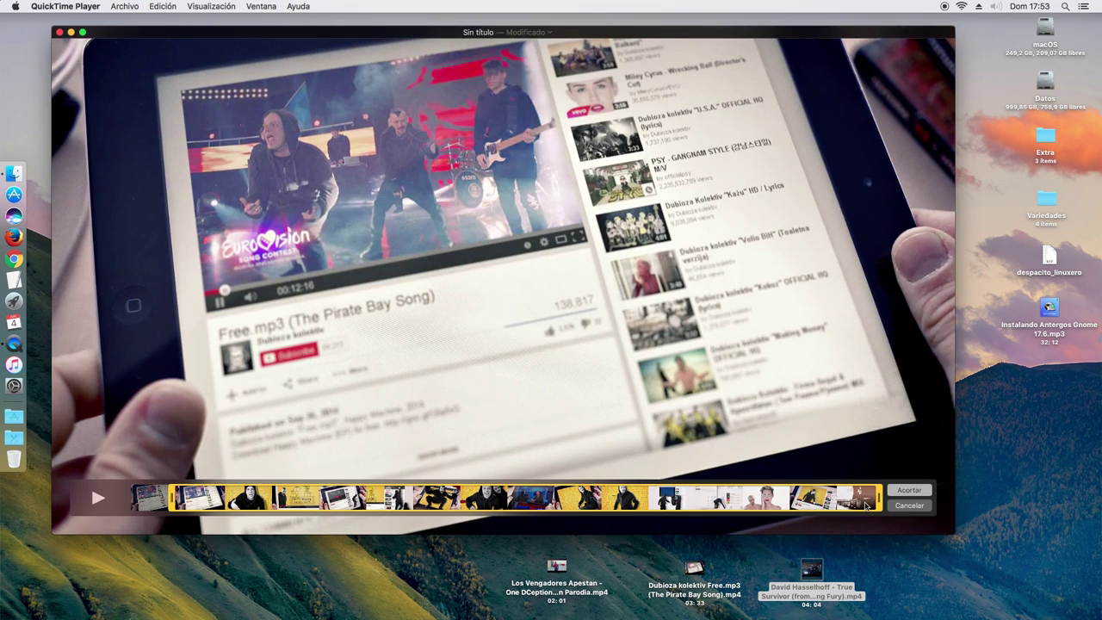
drag(879, 503, 795, 505)
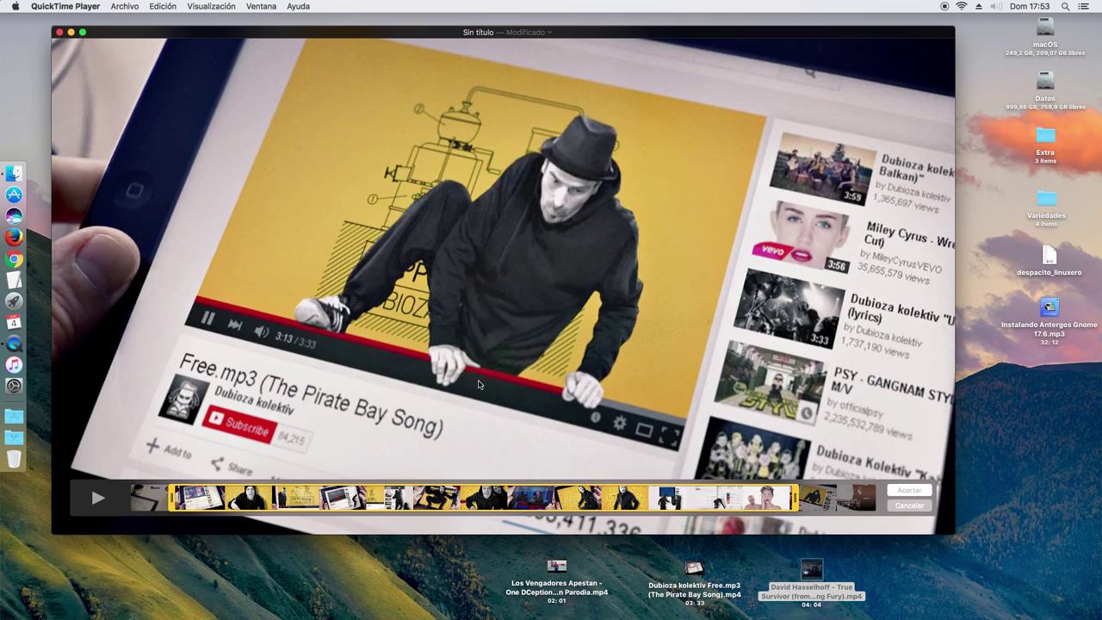
click(914, 491)
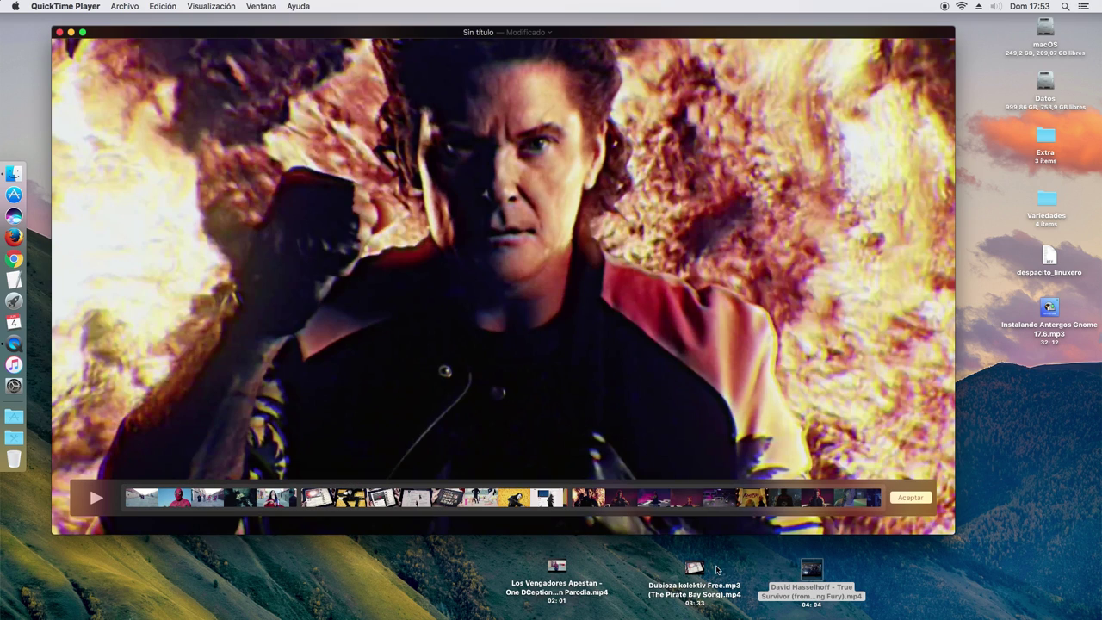
Step: Try reordering the timeline by moving the David Hasselhoff clip to the front, and restore the original clip order
click(187, 504)
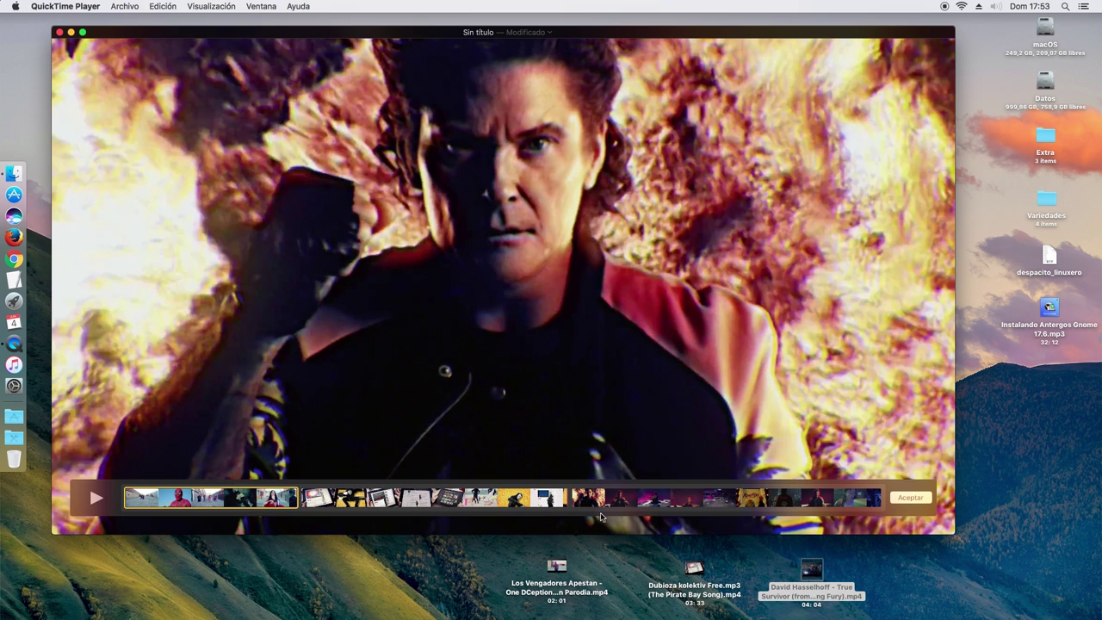
drag(652, 503, 370, 500)
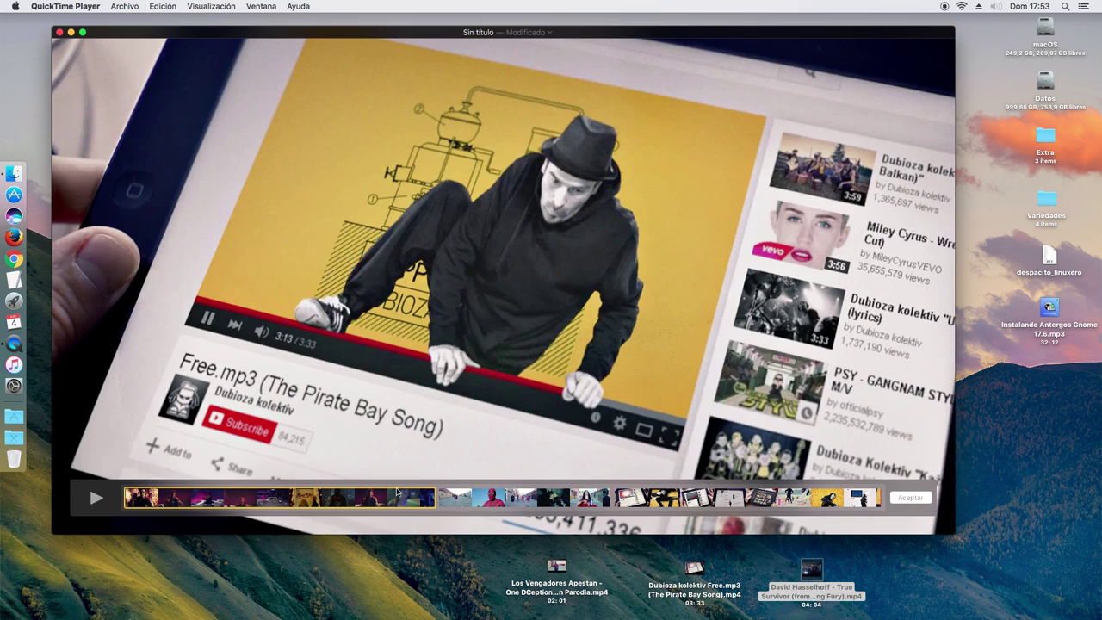
drag(528, 503, 228, 501)
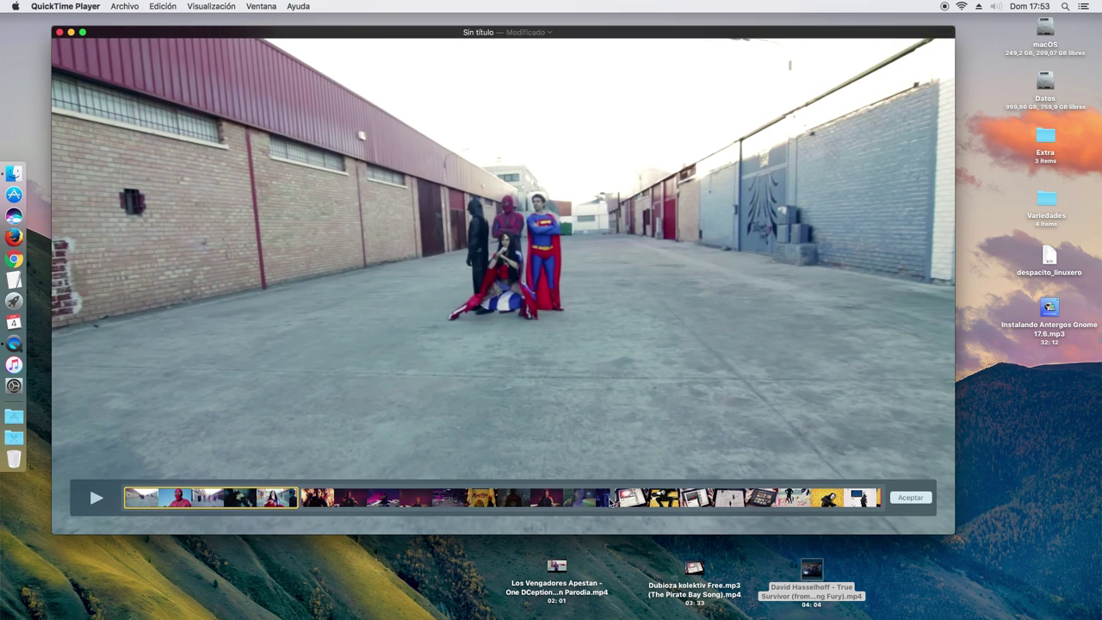
drag(720, 500, 413, 499)
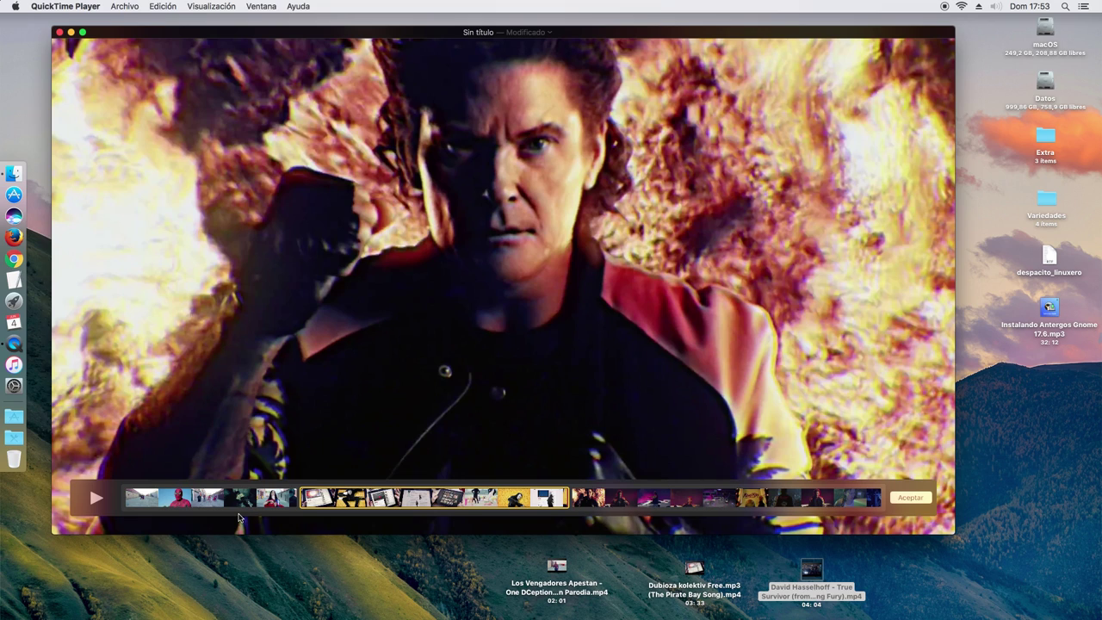
Step: Finish clip editing, export the combined movie in 1080p to the desktop as Fusion, and place the progress window over the movie
click(911, 499)
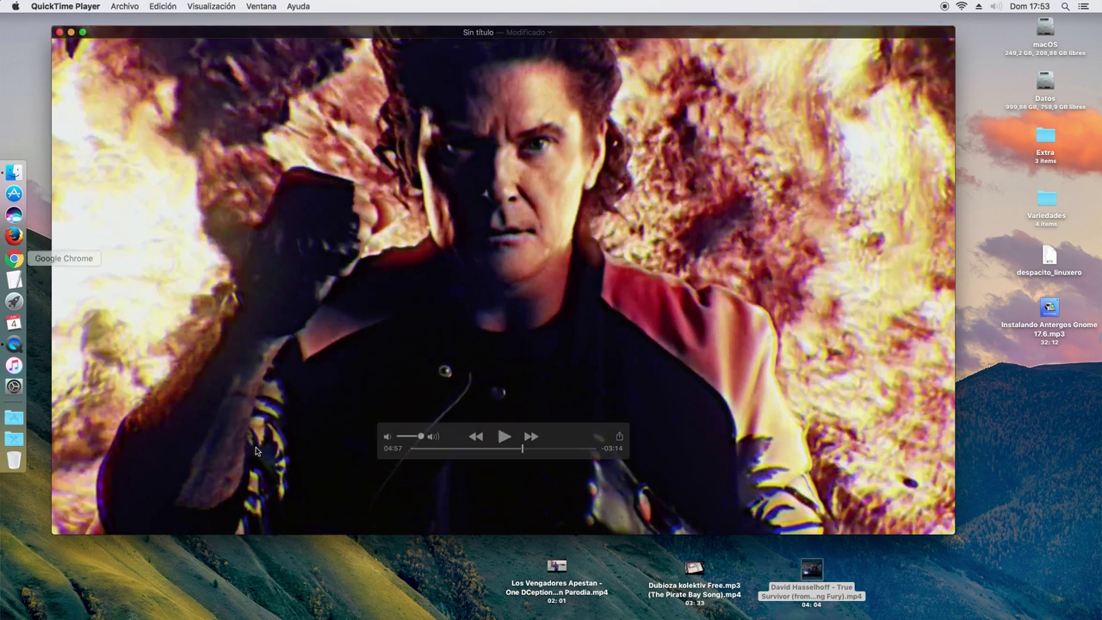
click(118, 10)
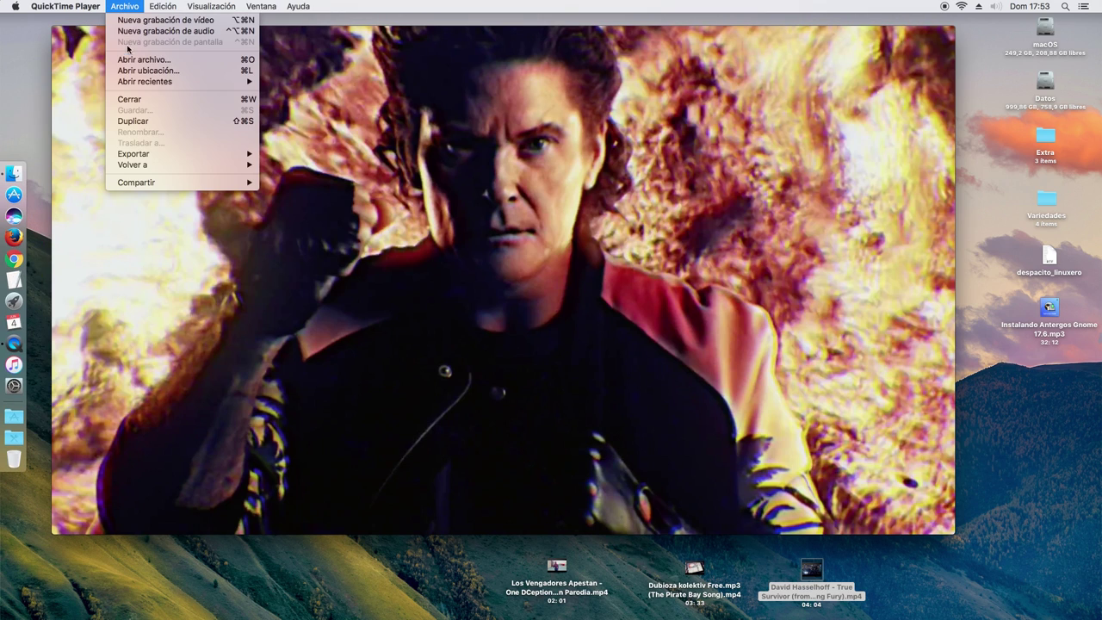
mouse_move(139, 160)
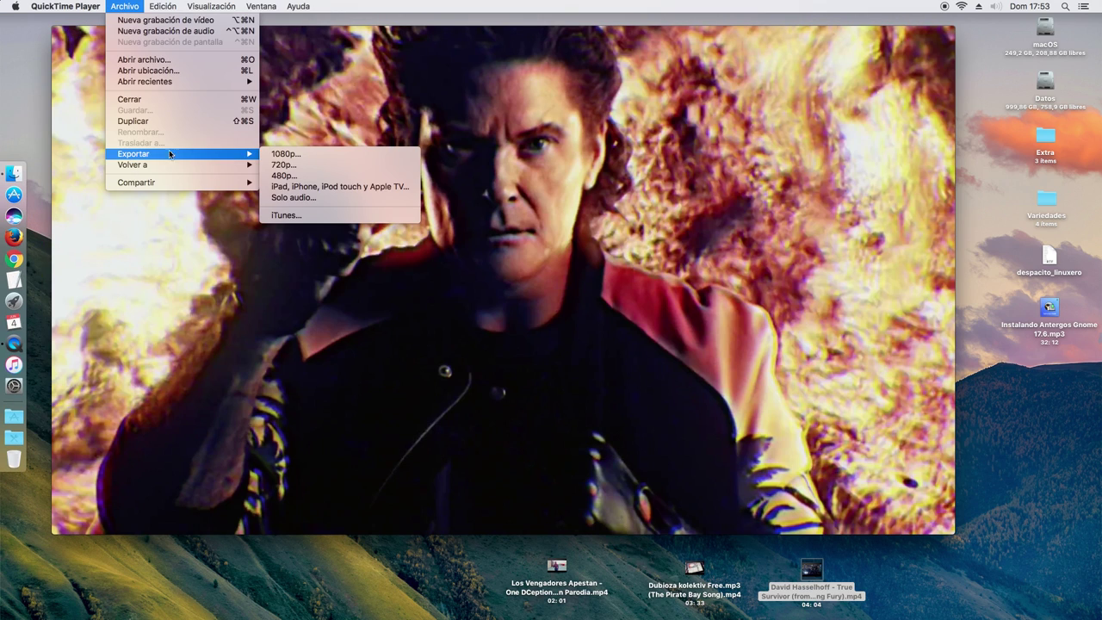
click(308, 155)
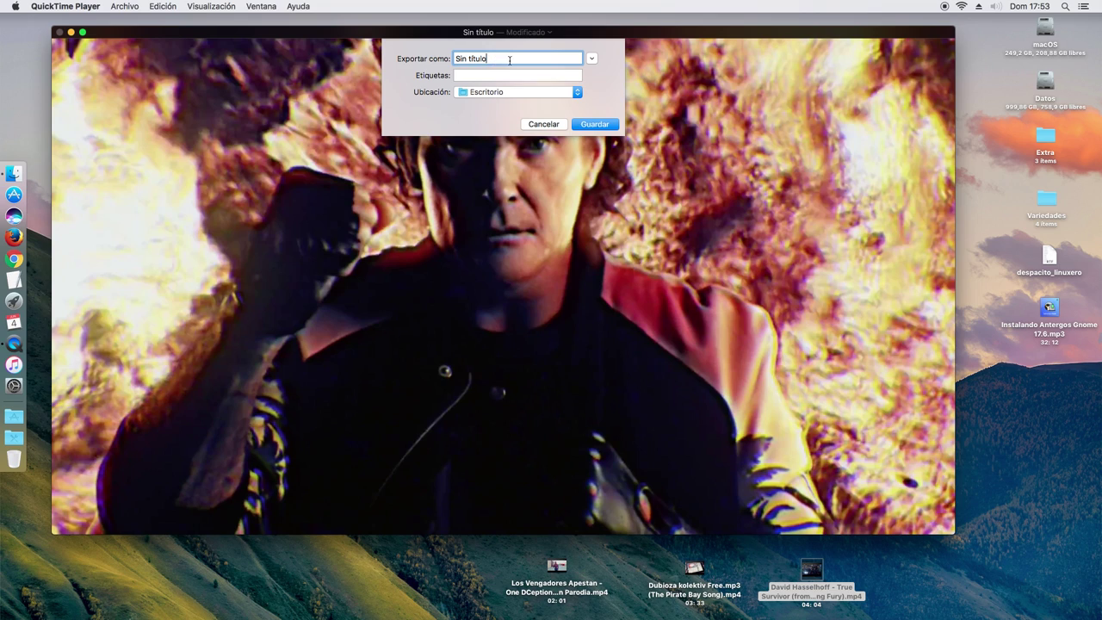
text(Fusion)
click(595, 124)
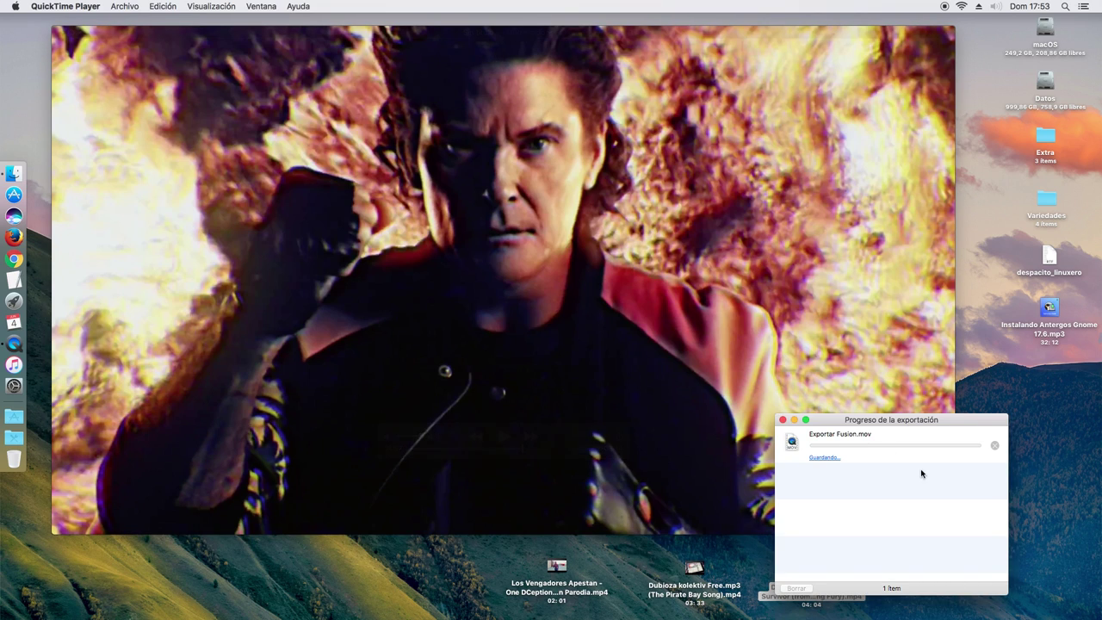
drag(895, 419, 719, 191)
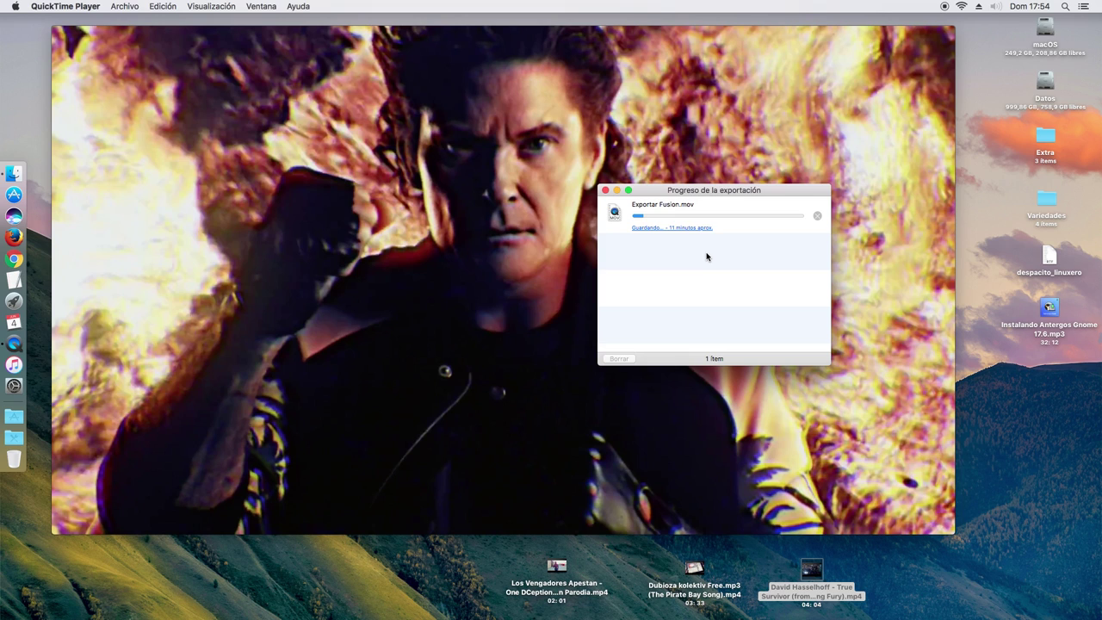
Step: Look over the installed applications and bring the export progress window back to the front
click(13, 416)
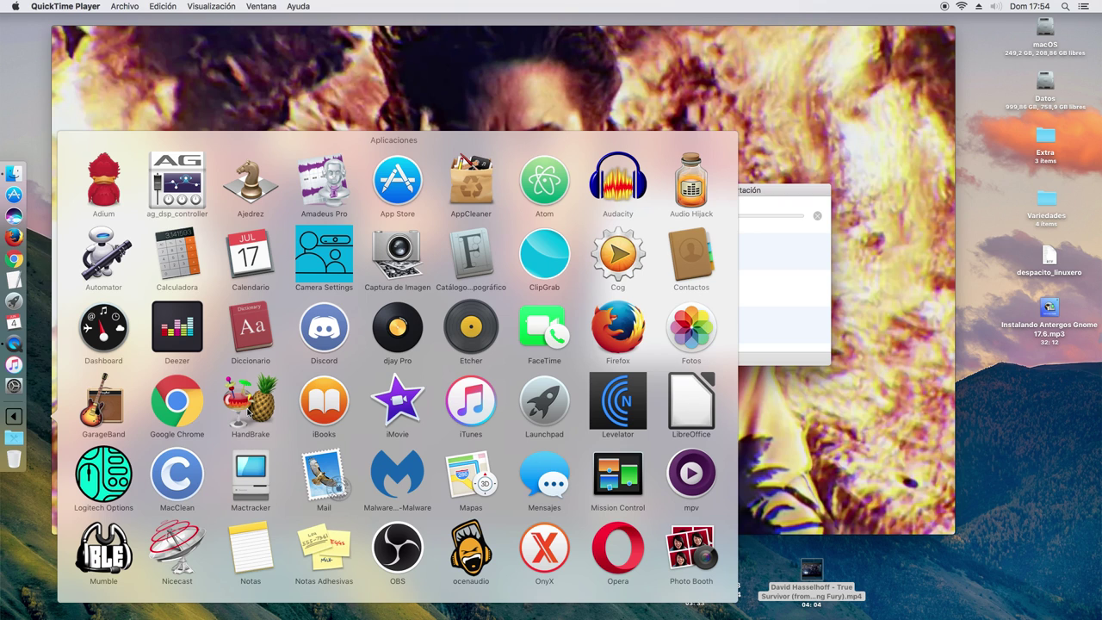
click(442, 394)
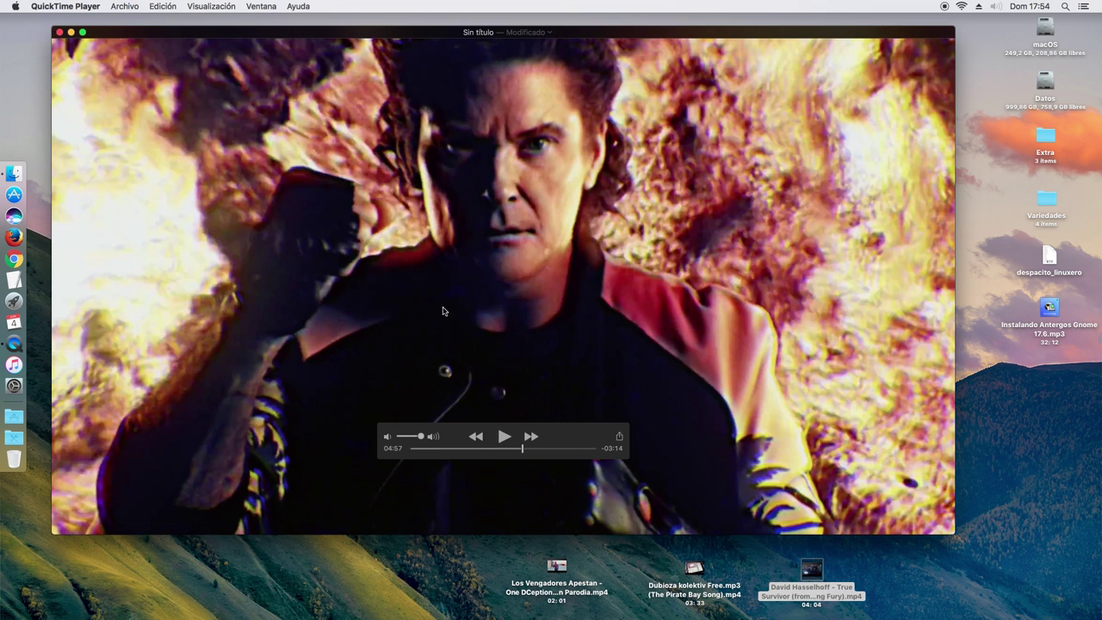
key(ctrl+Up)
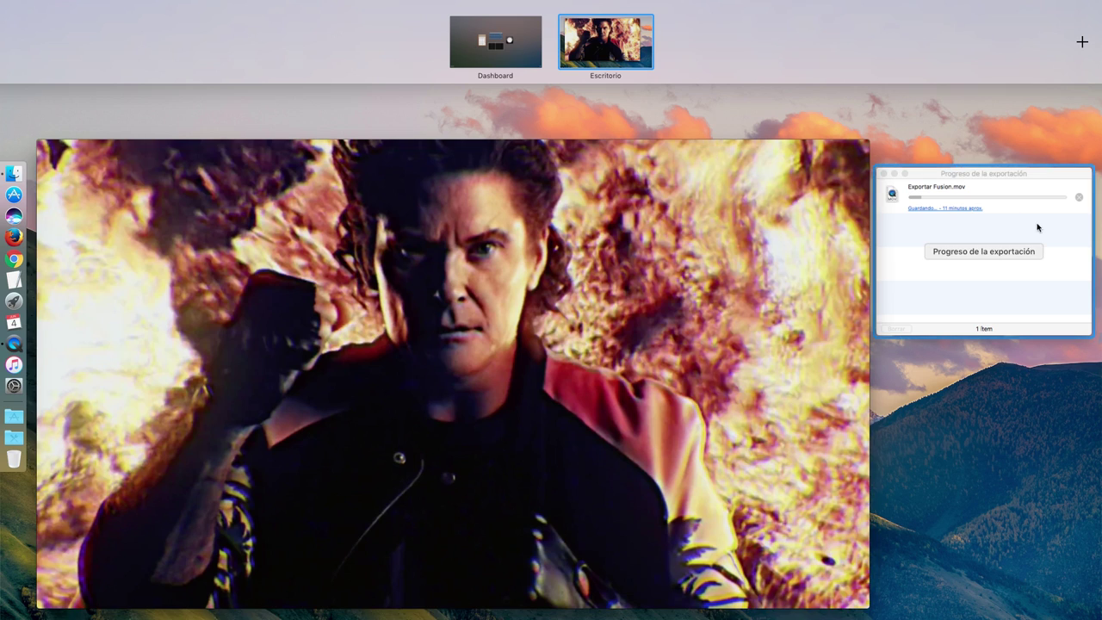
click(990, 307)
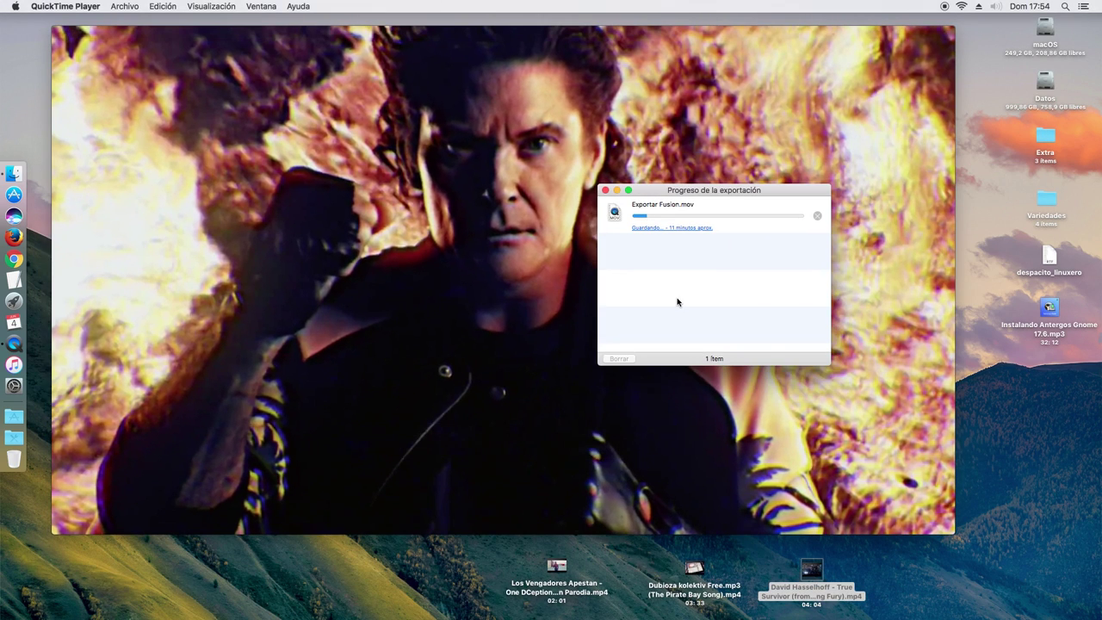